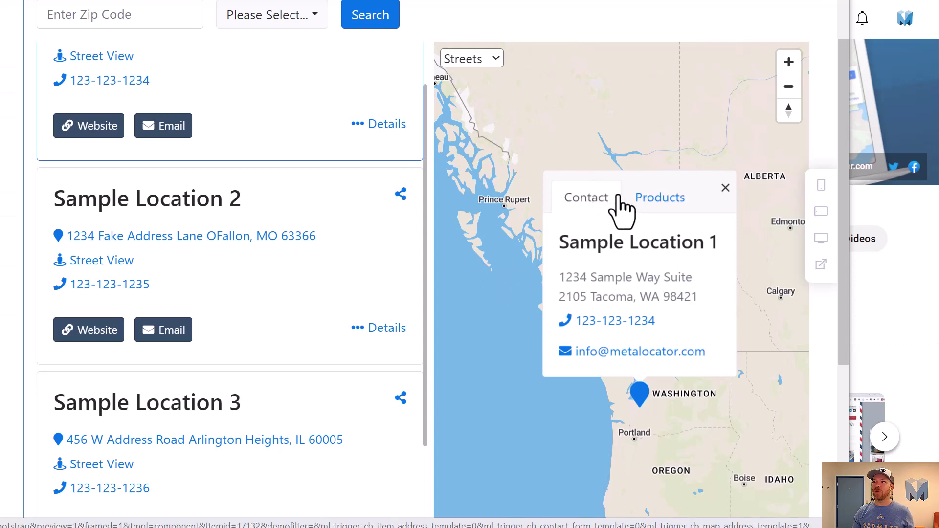
# - Switch between the Contact and Products tabs in Sample Location 1's map popup to compare their contents
pyautogui.click(643, 207)
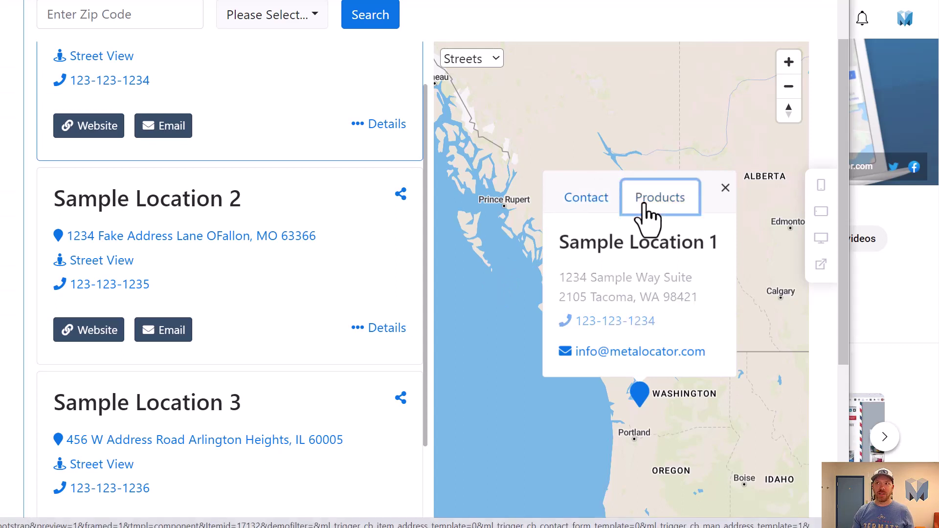
pyautogui.click(596, 185)
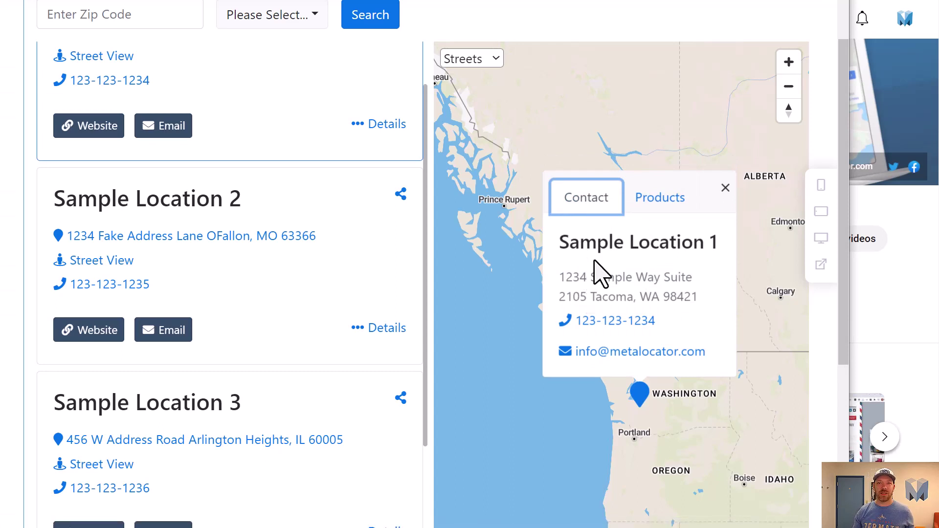
pyautogui.click(633, 206)
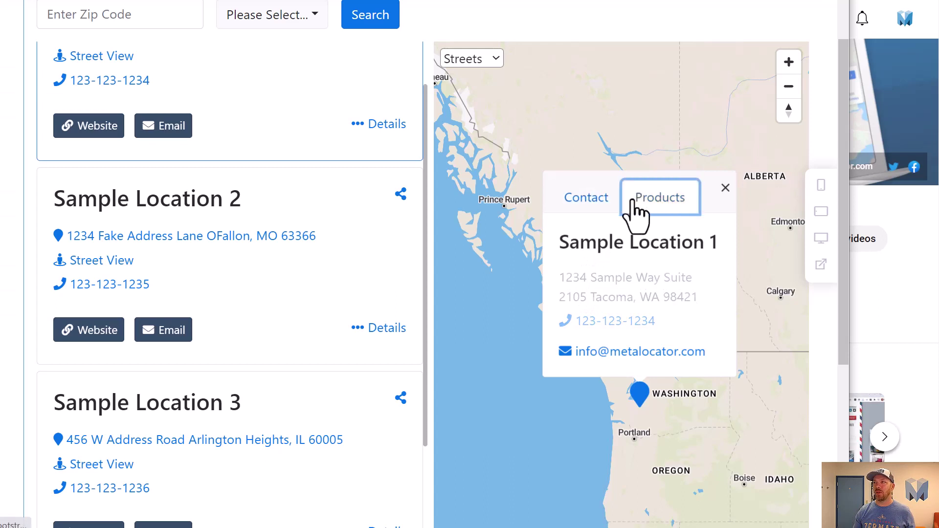
pyautogui.click(586, 197)
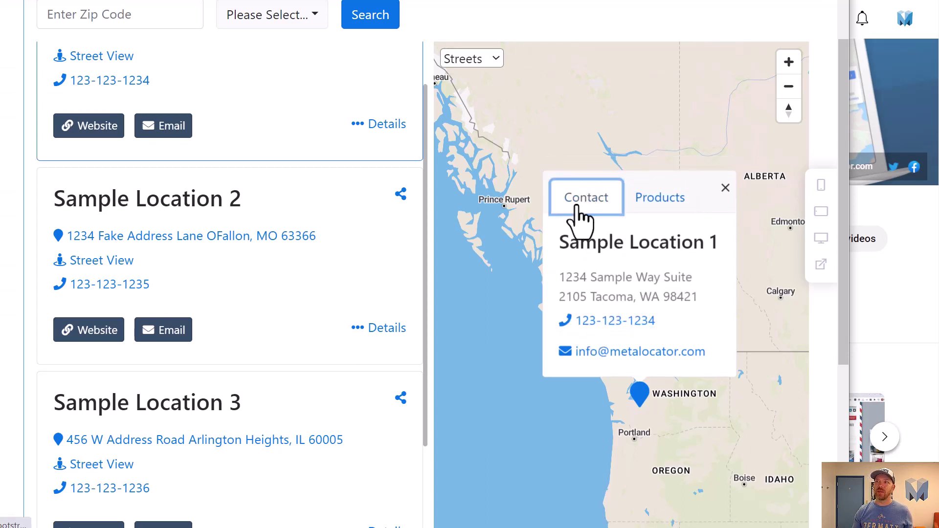
pyautogui.click(650, 211)
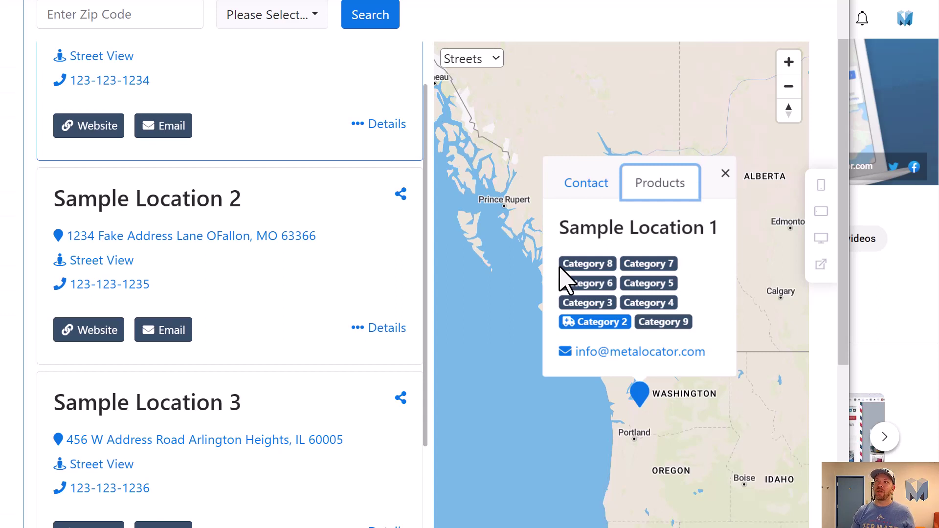
pyautogui.click(582, 183)
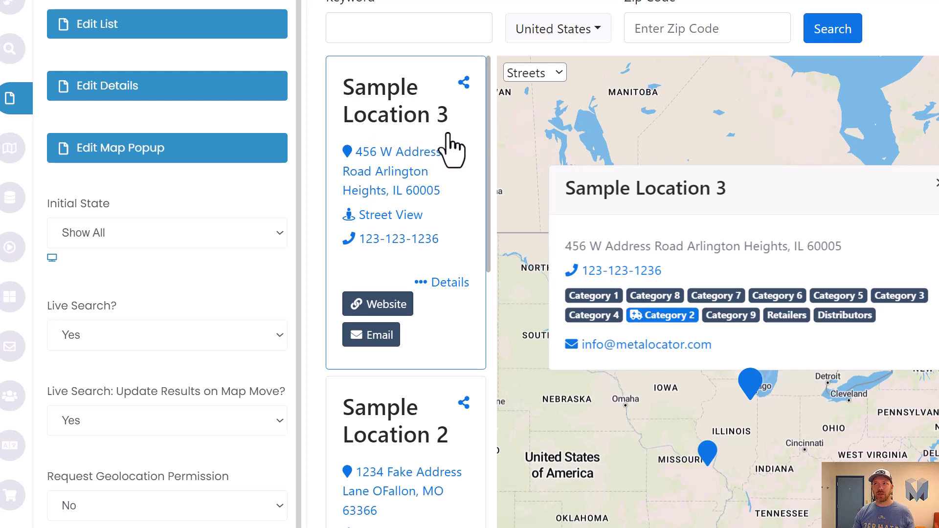
# - View Sample Location 3's details and widen the window to inspect its map popup beside the results list
pyautogui.click(452, 286)
pyautogui.click(457, 58)
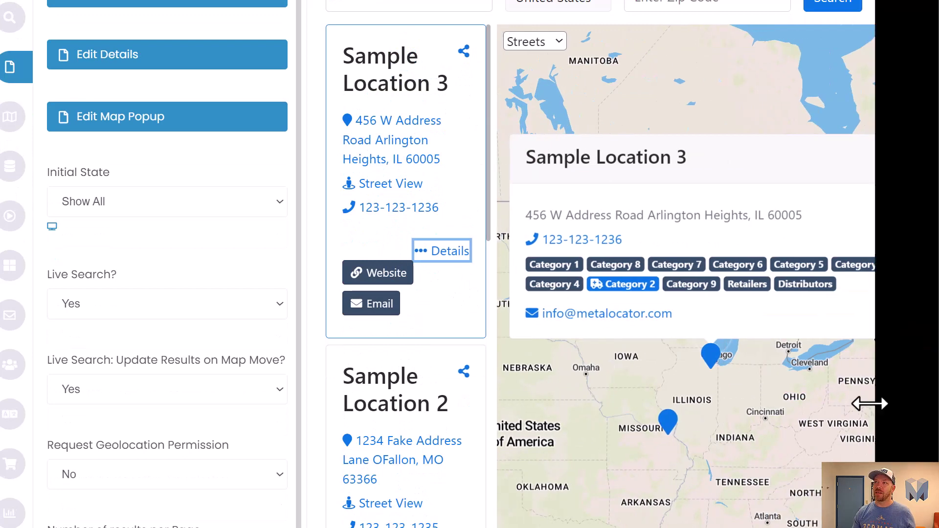
pyautogui.moveTo(870, 402); pyautogui.dragTo(881, 402)
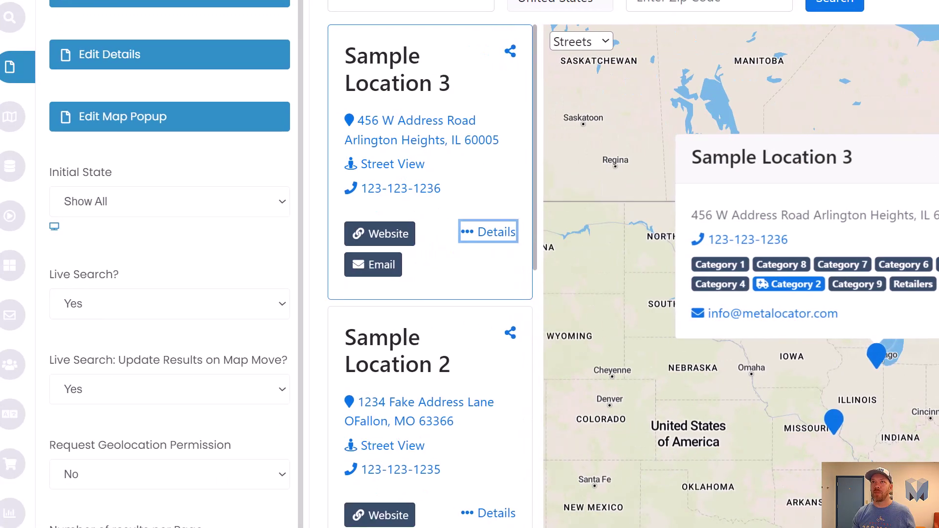
pyautogui.scroll(2, 29, 146)
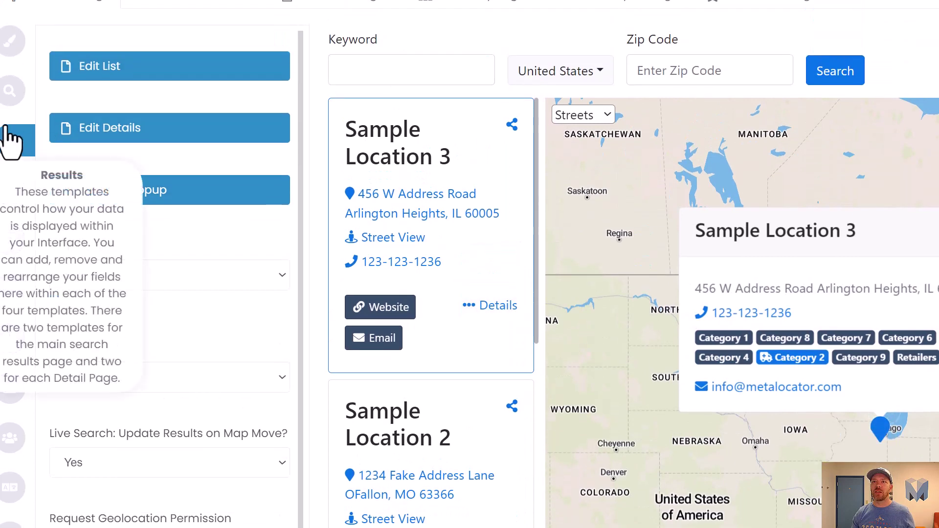
# - Open the map popup template for editing and add two Tab Button fields to its Body container
pyautogui.click(188, 192)
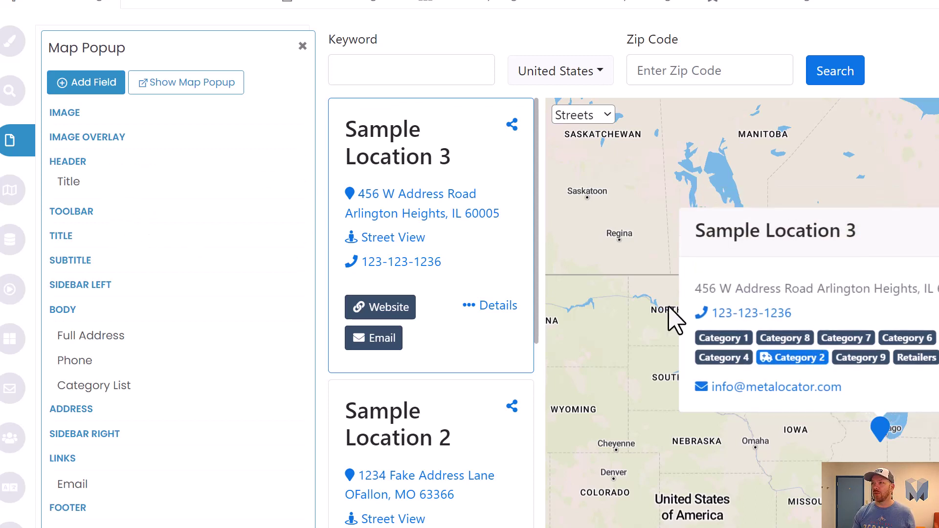
pyautogui.click(87, 83)
pyautogui.click(192, 64)
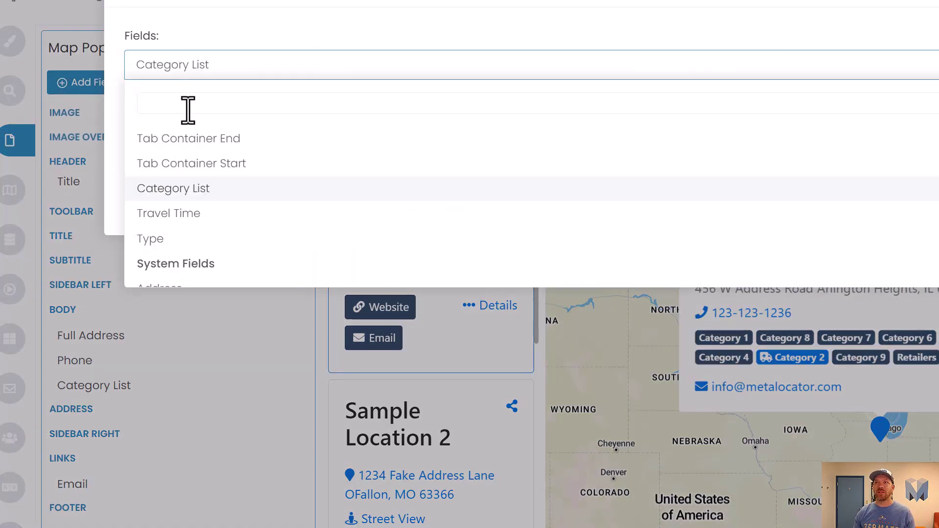
pyautogui.write('tab')
pyautogui.click(194, 166)
pyautogui.click(228, 200)
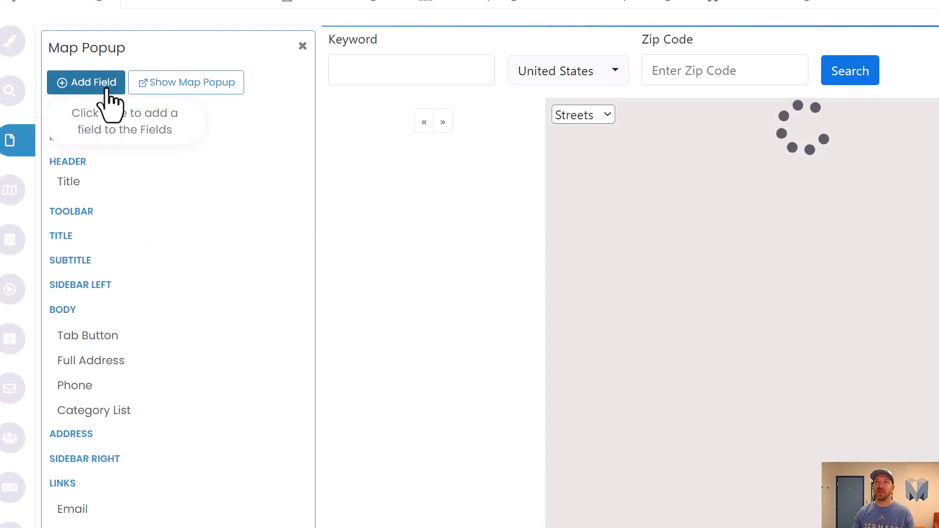
pyautogui.click(103, 89)
pyautogui.click(228, 200)
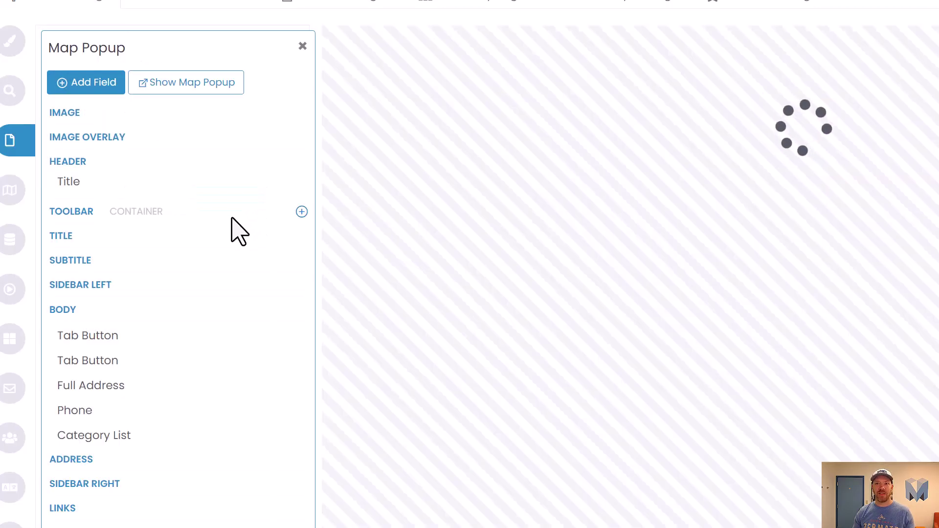
# - Review the first Tab Button's settings and preview the tab in Sample Location 3's map popup
pyautogui.moveTo(116, 353)
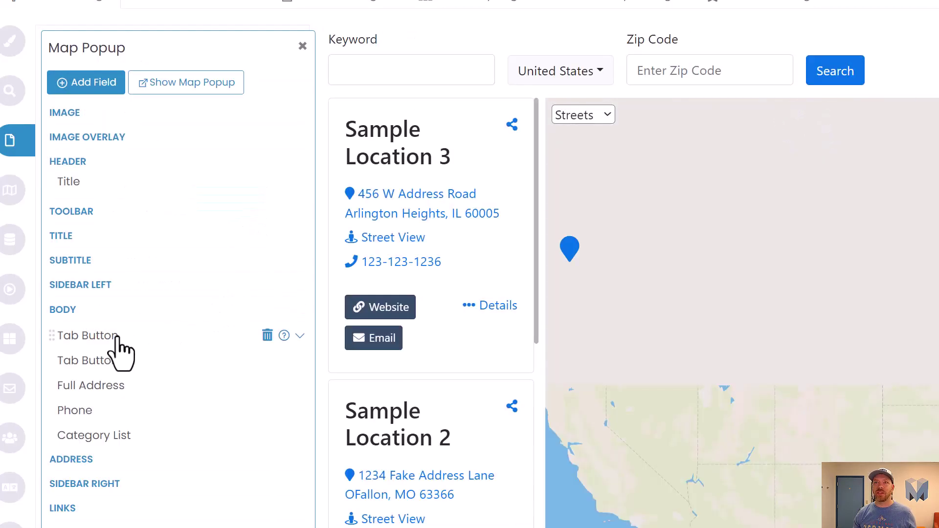
pyautogui.click(124, 335)
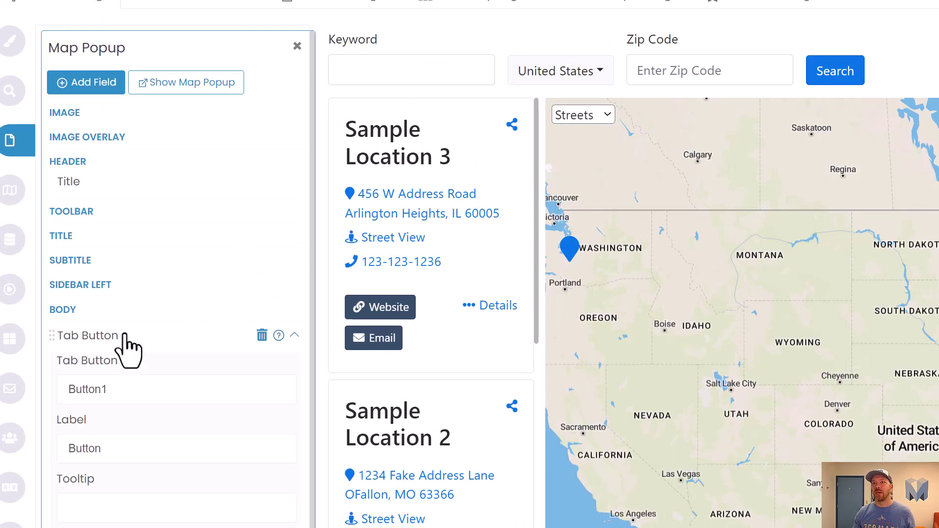
pyautogui.click(123, 335)
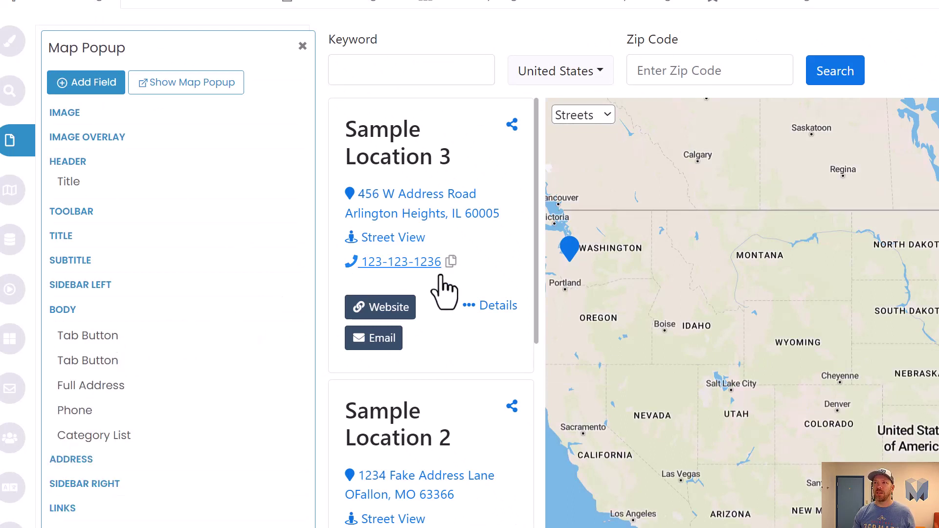
pyautogui.click(448, 314)
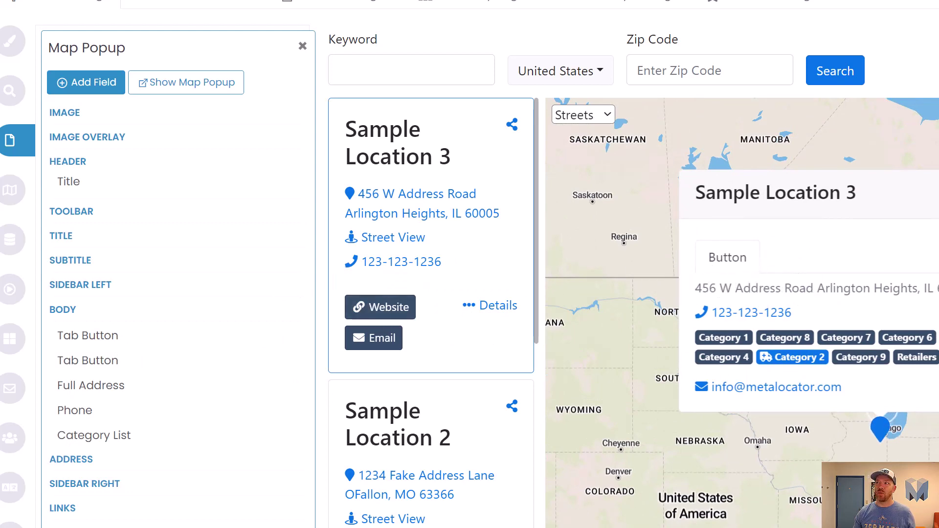
pyautogui.click(123, 338)
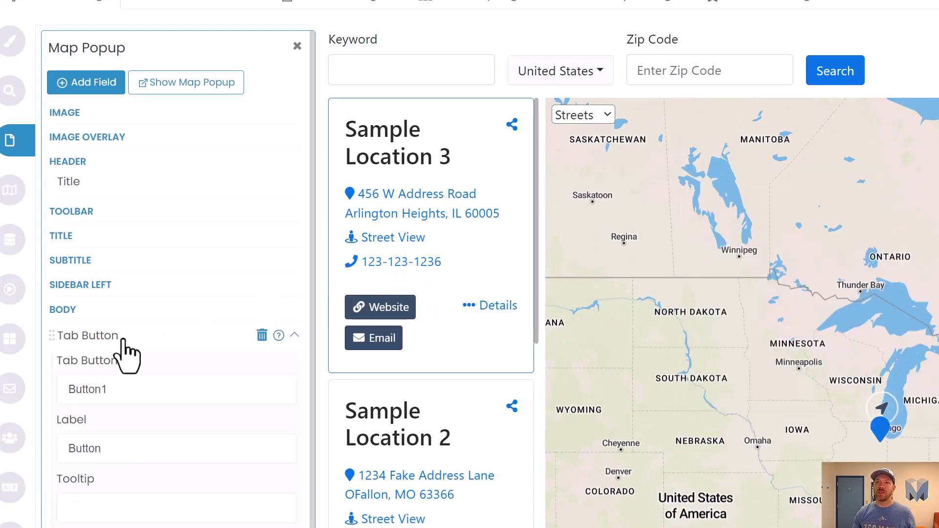
pyautogui.scroll(-2, 132, 384)
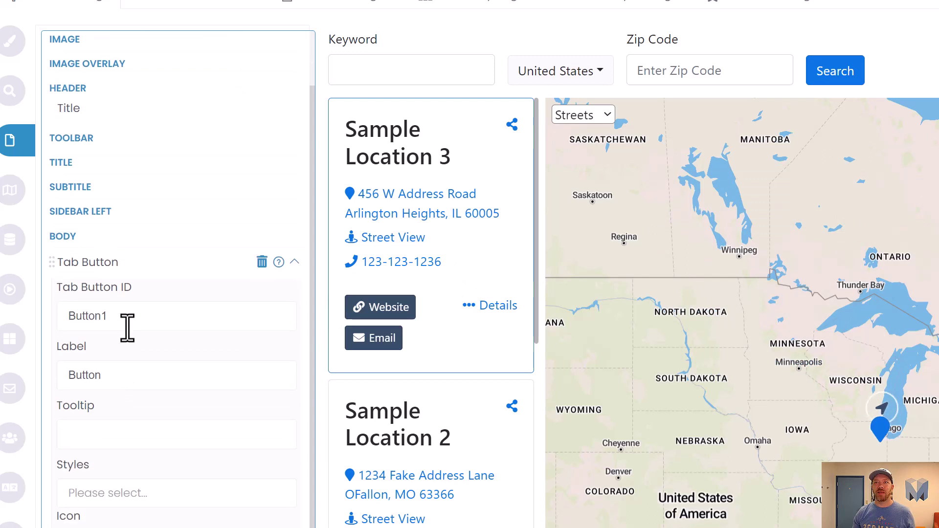
pyautogui.click(142, 262)
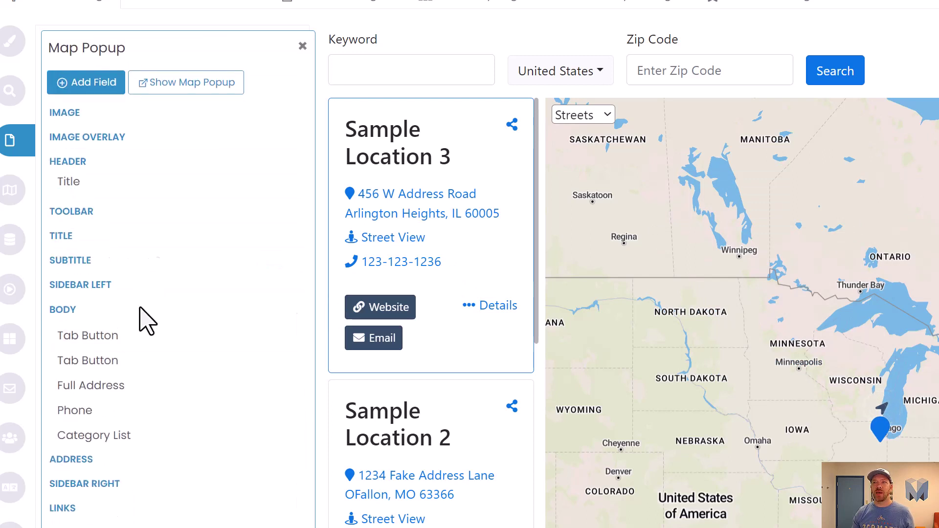
# - Set the first Tab Button's label to Contact
pyautogui.click(143, 335)
pyautogui.moveTo(125, 450); pyautogui.dragTo(52, 426)
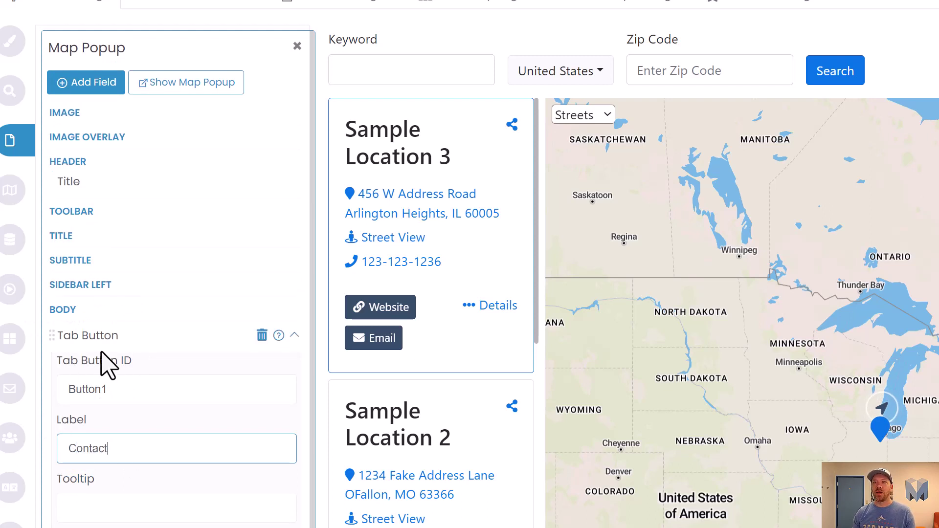
pyautogui.write('Contact')
pyautogui.click(112, 336)
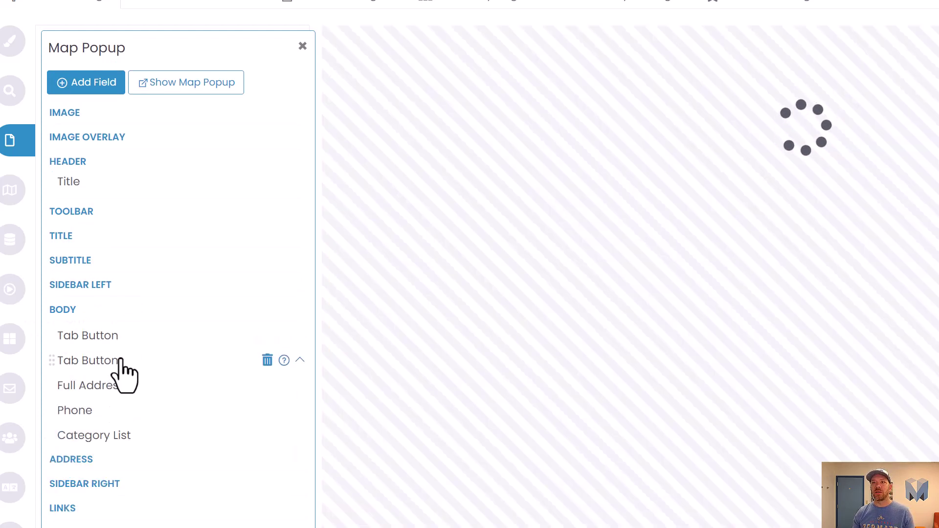
# - Set the second Tab Button's label to Products and its Tab Button ID to Button2
pyautogui.click(120, 362)
pyautogui.scroll(-3, 118, 374)
pyautogui.click(117, 330)
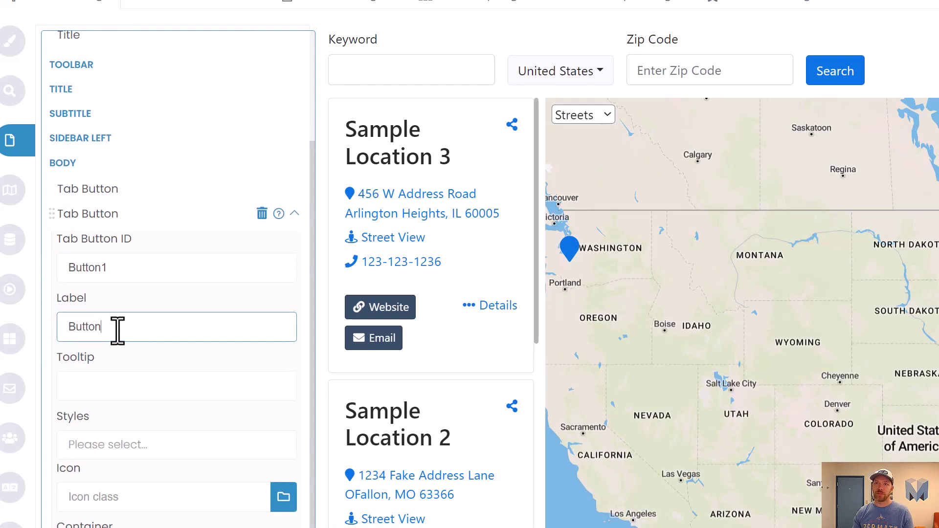
pyautogui.moveTo(118, 331); pyautogui.dragTo(48, 310)
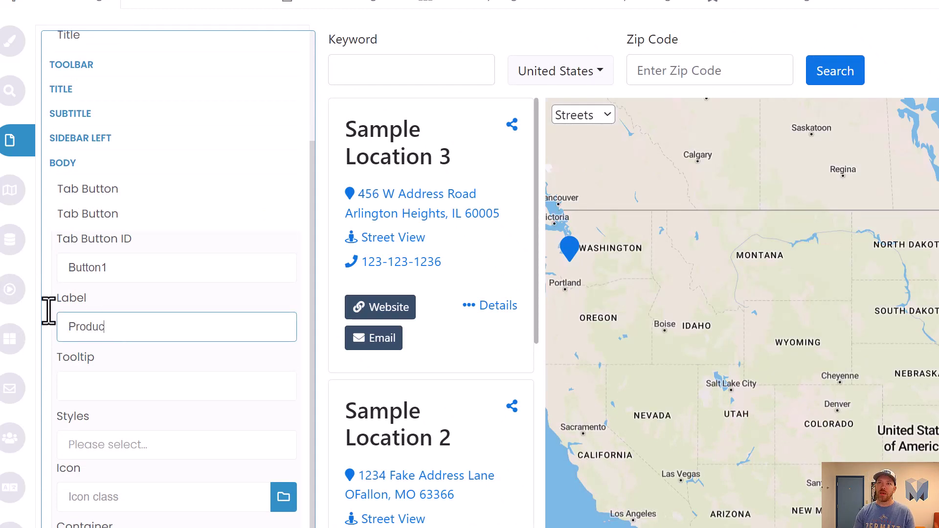
pyautogui.click(103, 268)
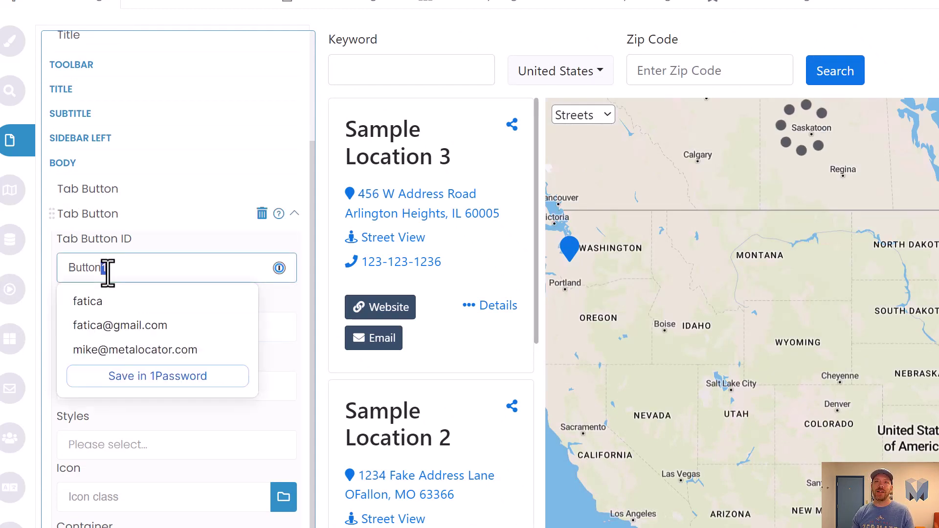
pyautogui.write('2')
pyautogui.click(162, 215)
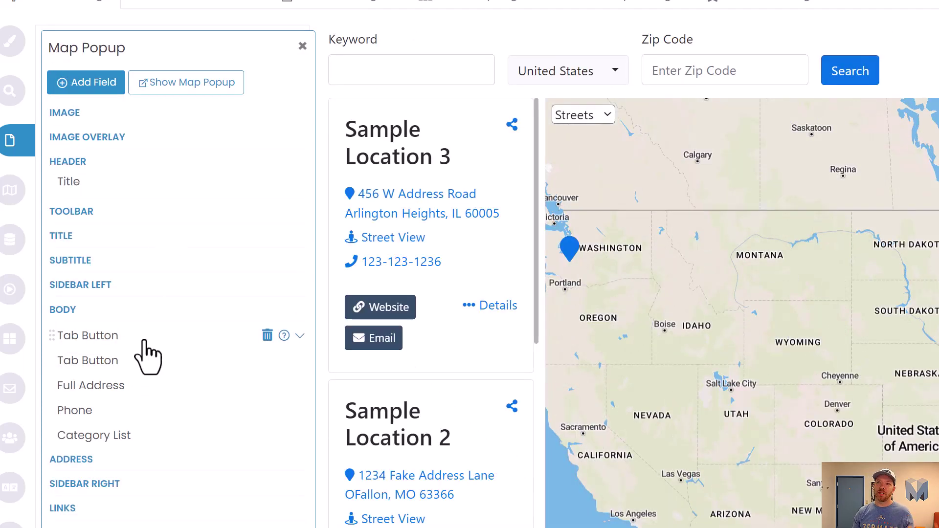
# - Check the IDs and labels of both Tab Button fields in the map popup's Body container
pyautogui.click(128, 338)
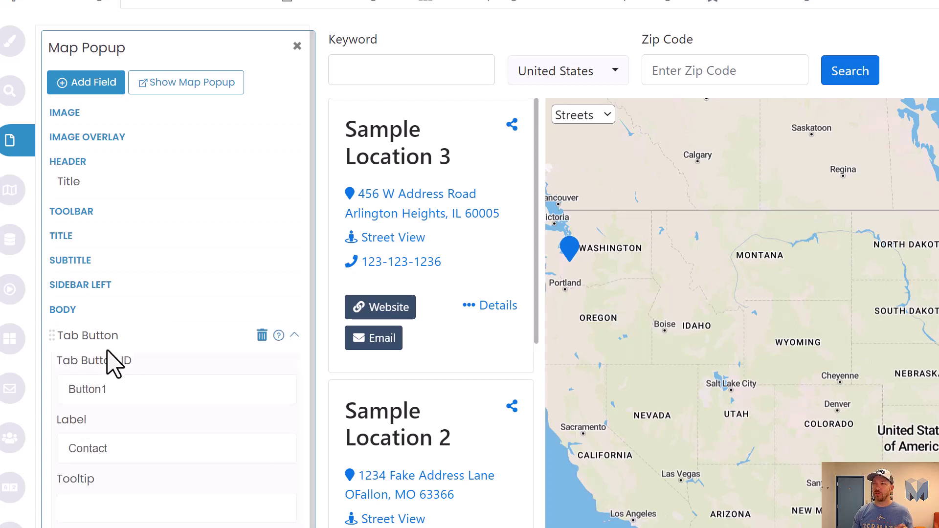
pyautogui.click(115, 338)
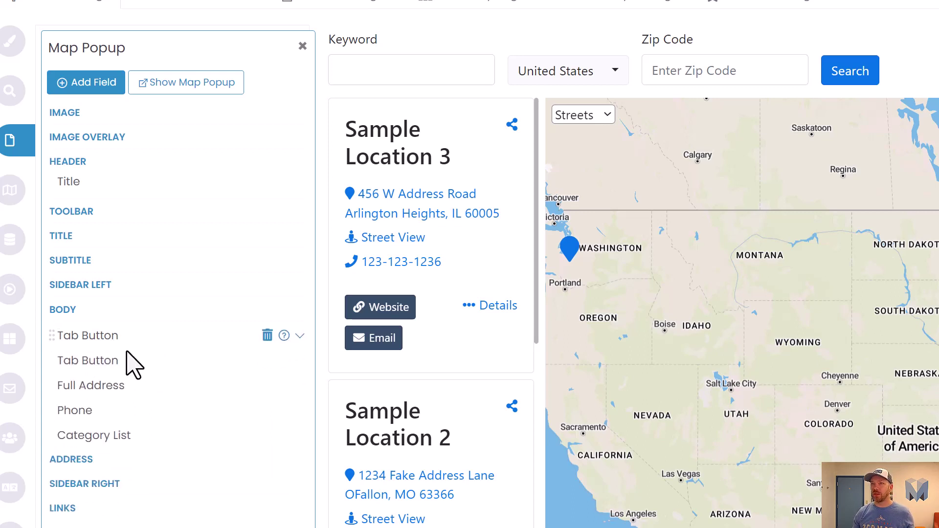
pyautogui.click(121, 362)
pyautogui.scroll(-3, 115, 332)
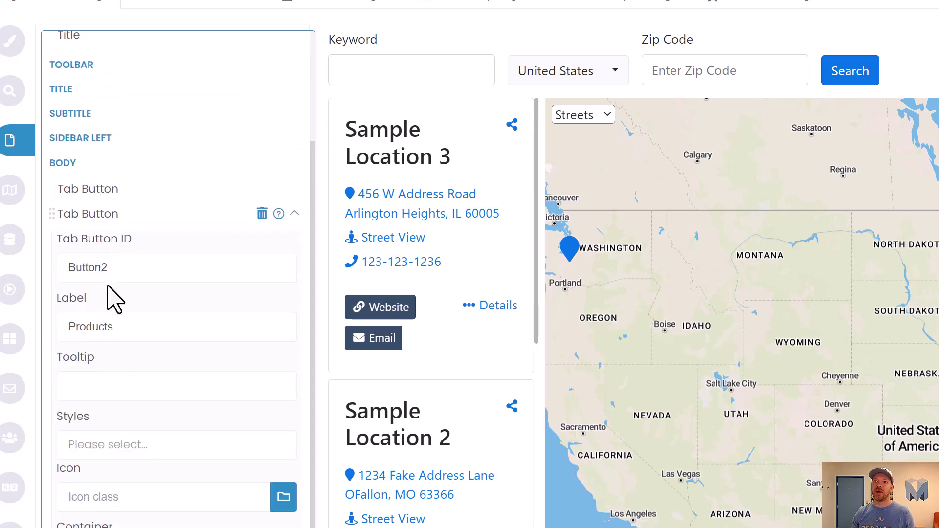
pyautogui.click(102, 220)
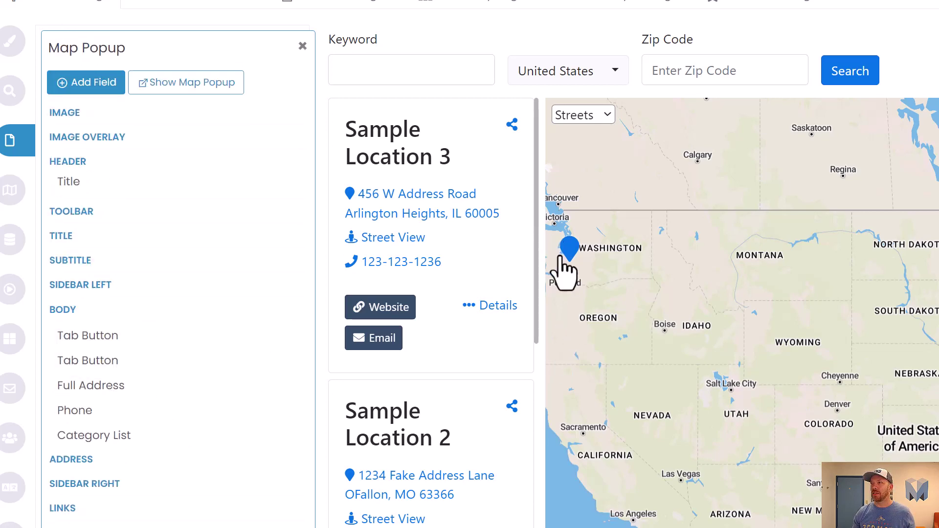
# - Open Sample Location 1's map popup and test switching between its Contact and Products tabs
pyautogui.click(564, 255)
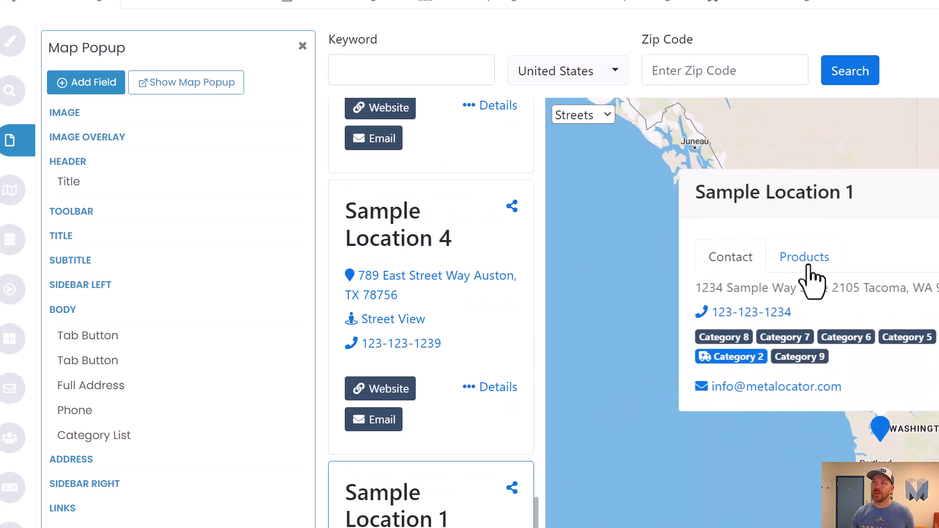
pyautogui.click(807, 266)
pyautogui.click(736, 264)
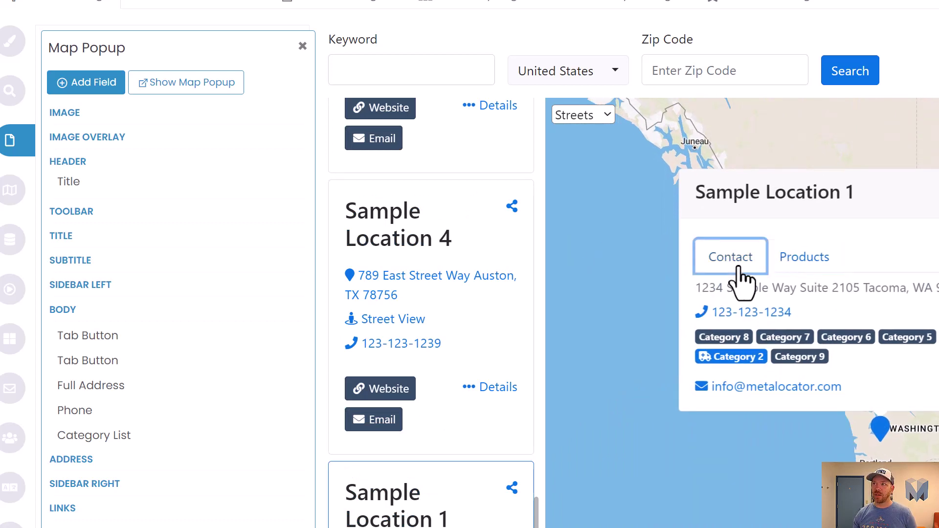
pyautogui.click(800, 265)
pyautogui.click(732, 266)
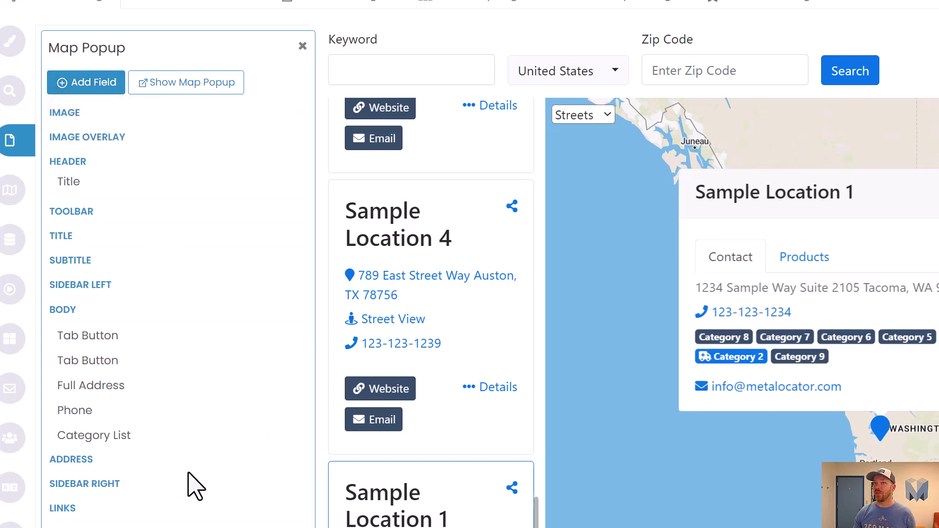
# - Add a Tab Container Start field to the Body container and place it between the second Tab Button and Full Address
pyautogui.click(91, 84)
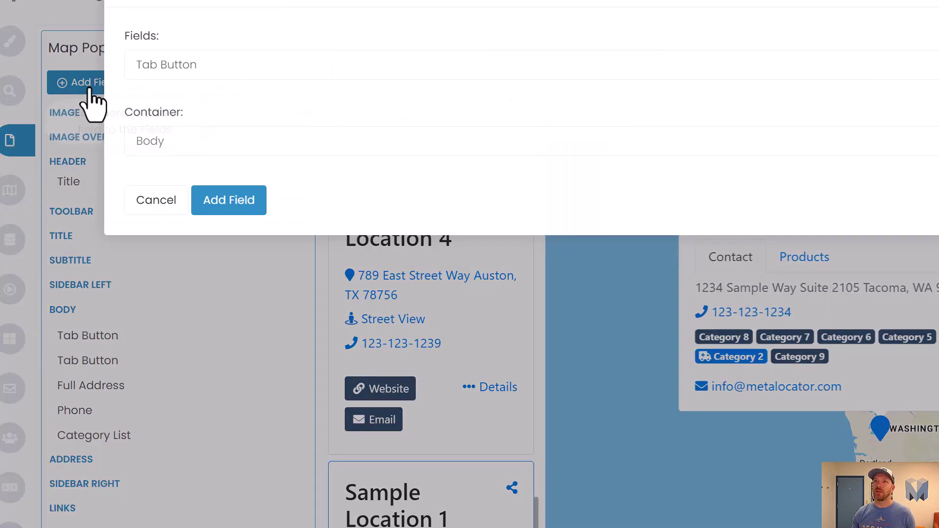
pyautogui.click(200, 69)
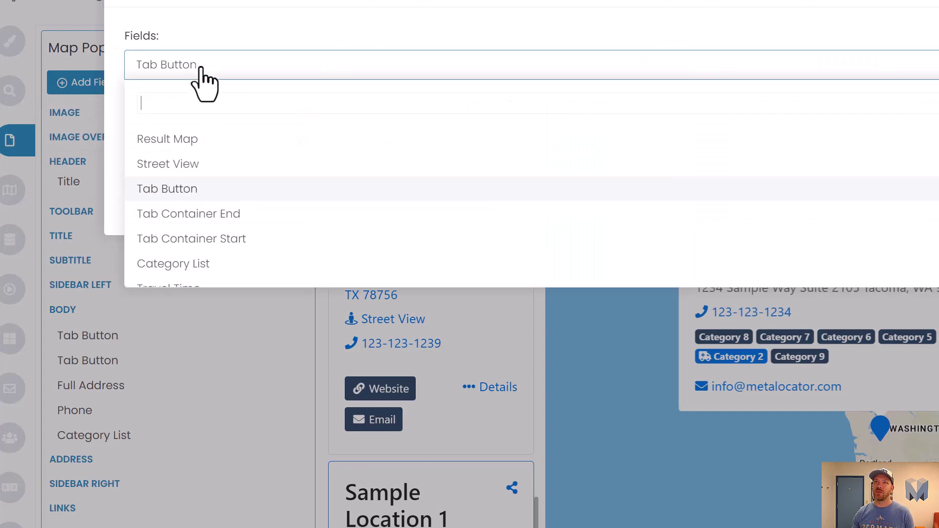
pyautogui.click(226, 239)
pyautogui.click(218, 201)
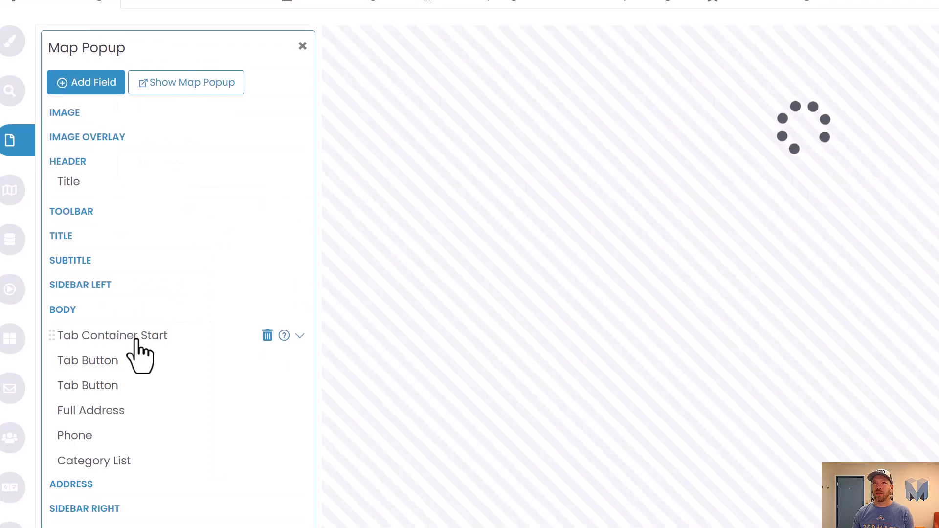
pyautogui.moveTo(140, 357); pyautogui.dragTo(156, 409)
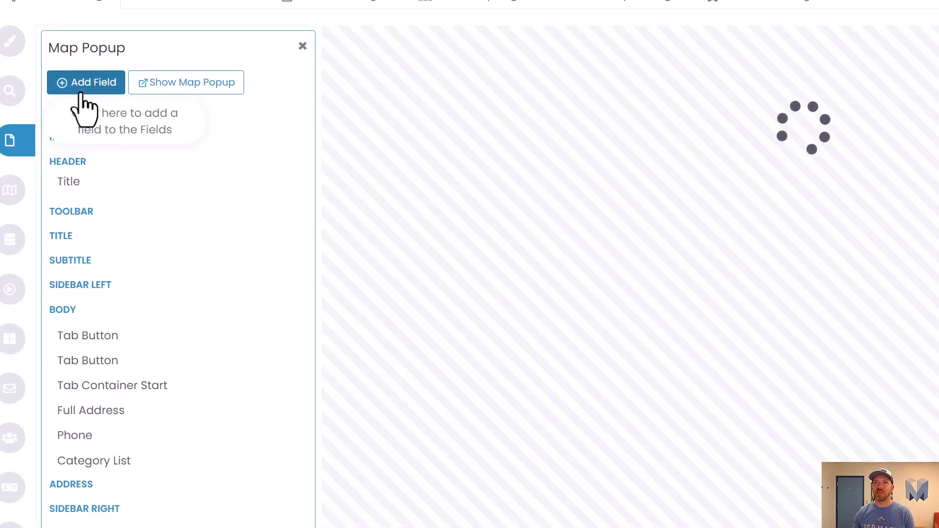
# - Add a Tab Container End field to the Body container and place it directly below Phone
pyautogui.click(80, 84)
pyautogui.click(211, 70)
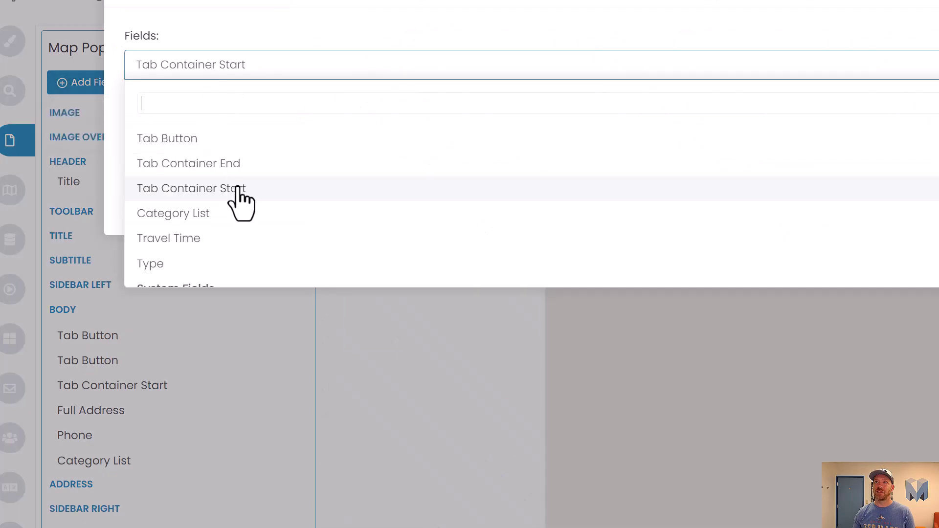
pyautogui.click(238, 163)
pyautogui.click(241, 208)
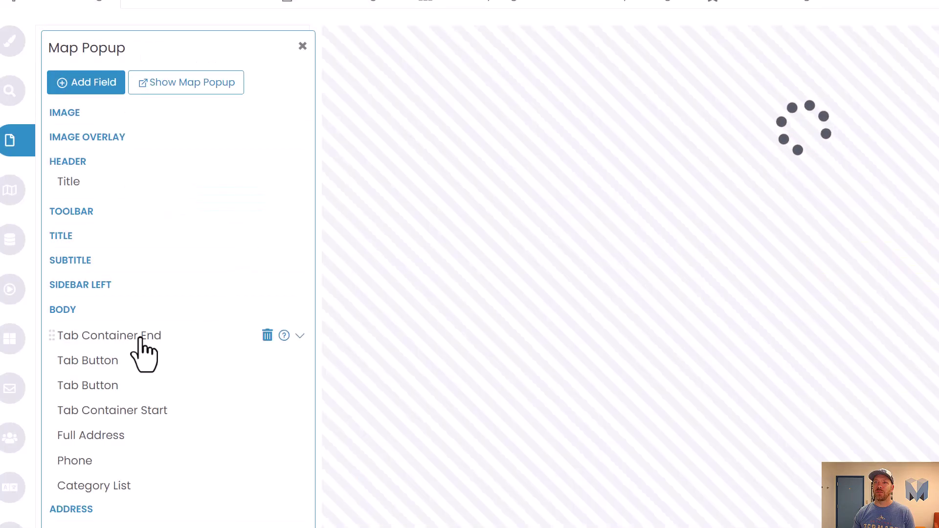
pyautogui.moveTo(138, 340); pyautogui.dragTo(157, 462)
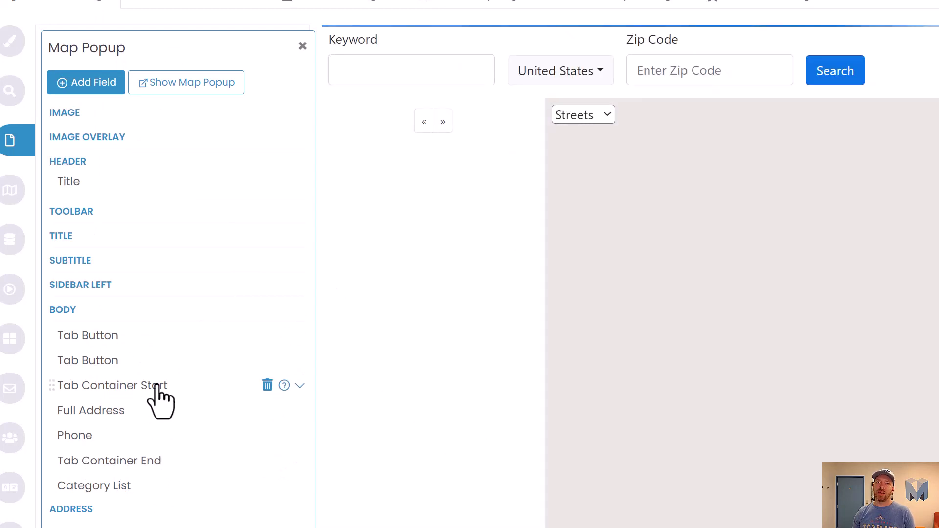
# - Check the Tab Button ID of the Tab Container Start field above Full Address
pyautogui.click(109, 389)
pyautogui.click(128, 387)
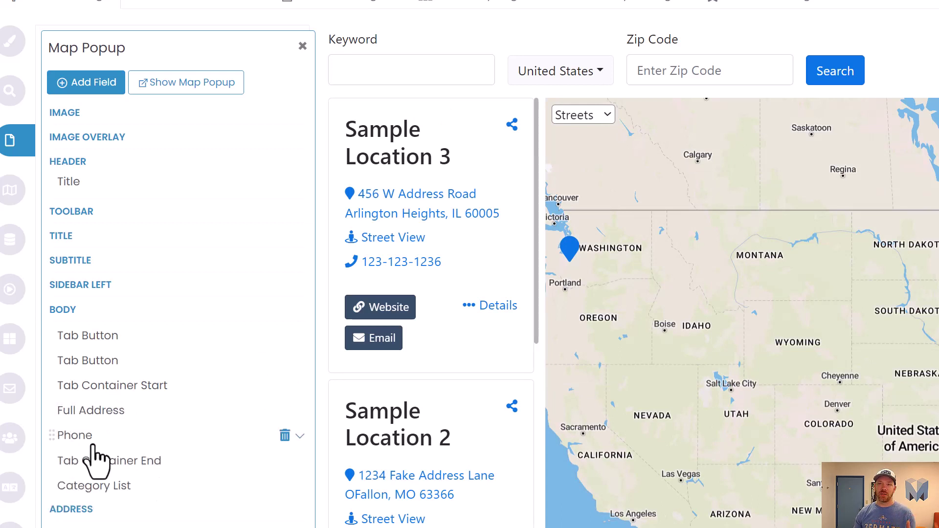
pyautogui.click(110, 391)
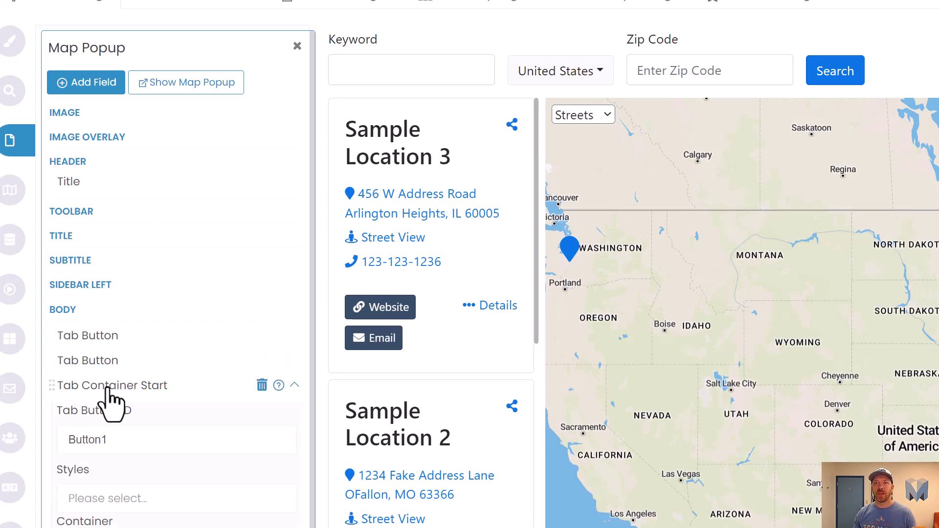
pyautogui.moveTo(111, 446); pyautogui.dragTo(38, 436)
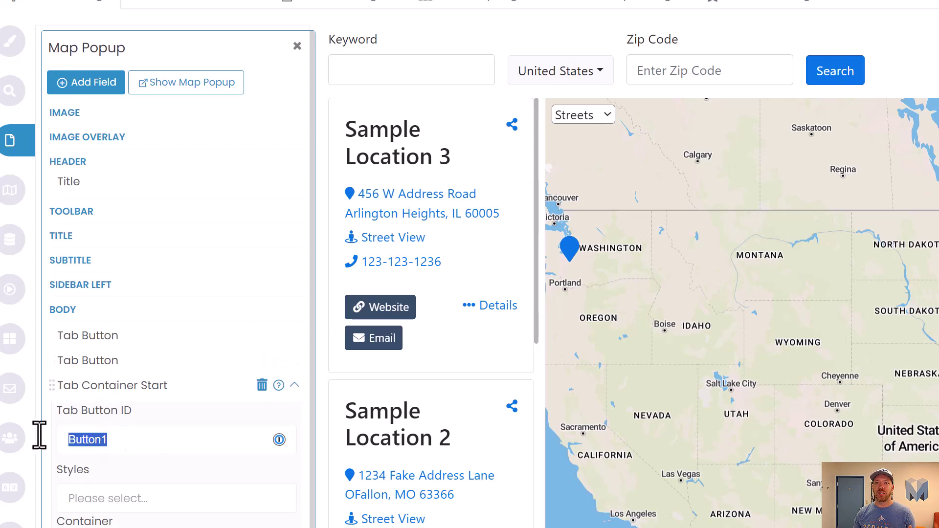
pyautogui.click(139, 387)
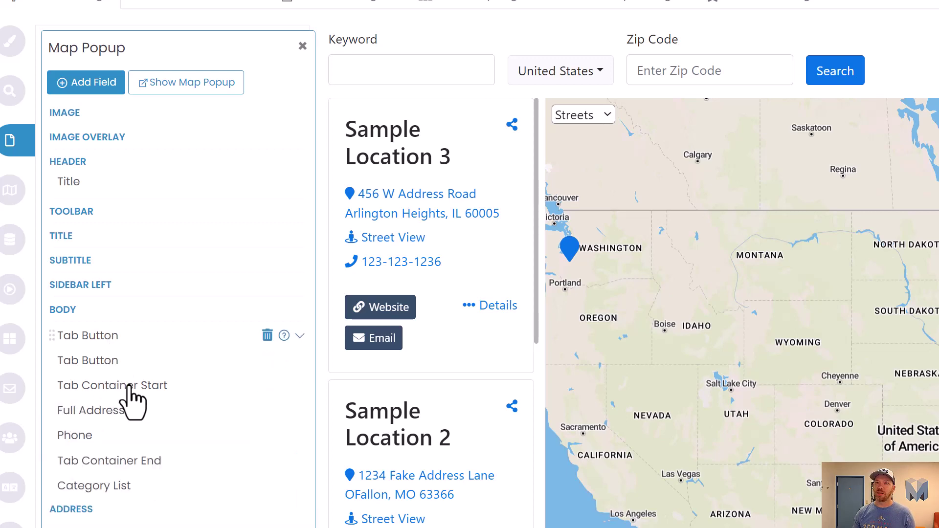
# - Open Sample Location 1's map popup and switch between Contact and Products to test the first tab container
pyautogui.click(573, 250)
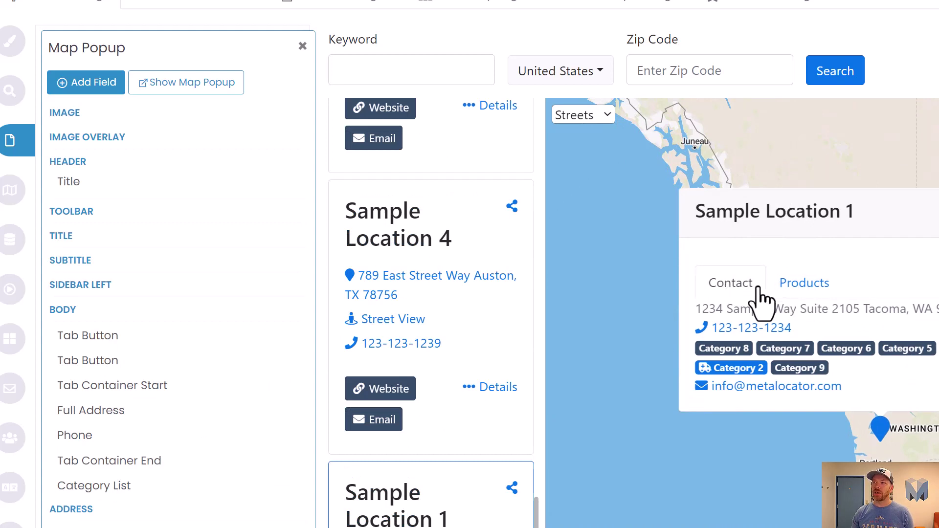
pyautogui.click(790, 287)
pyautogui.click(727, 290)
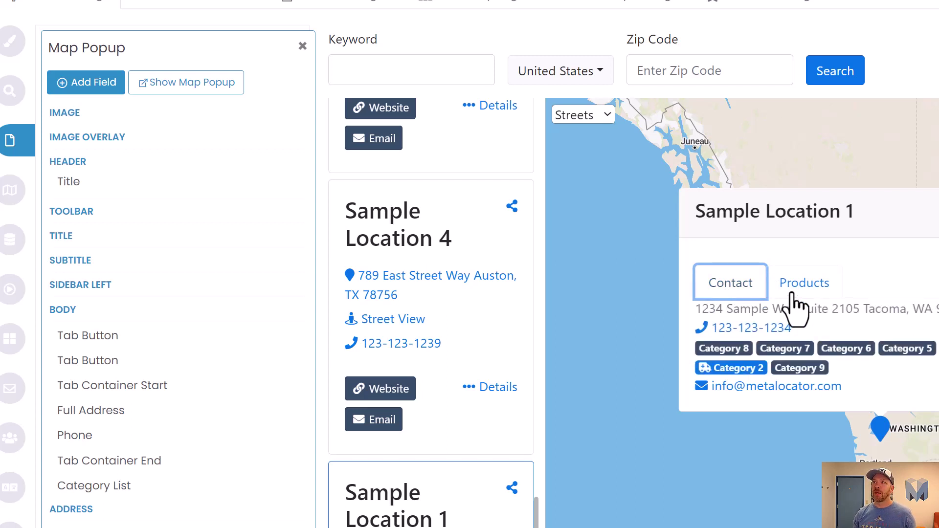
pyautogui.click(790, 294)
pyautogui.click(718, 299)
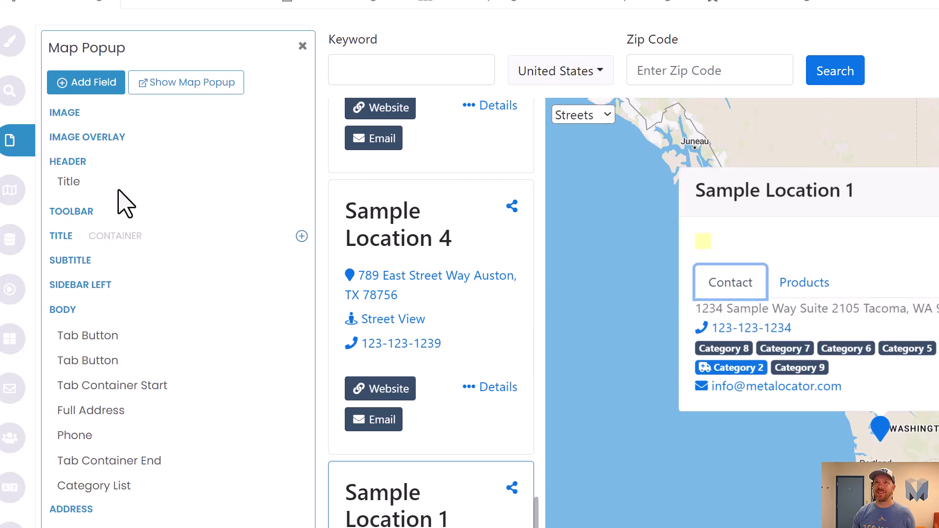
# - Add a second Tab Container Start and a second Tab Container End field to the Body container
pyautogui.click(100, 84)
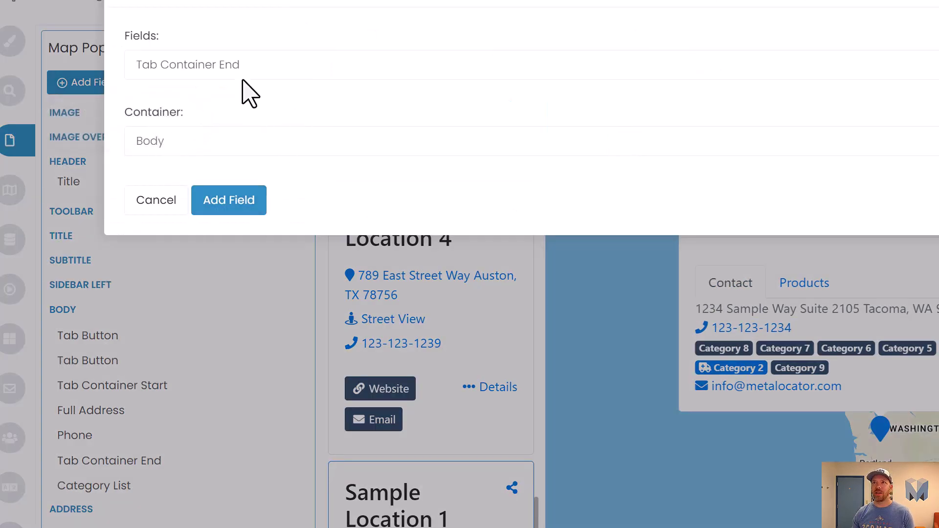
pyautogui.click(247, 66)
pyautogui.click(236, 215)
pyautogui.click(228, 200)
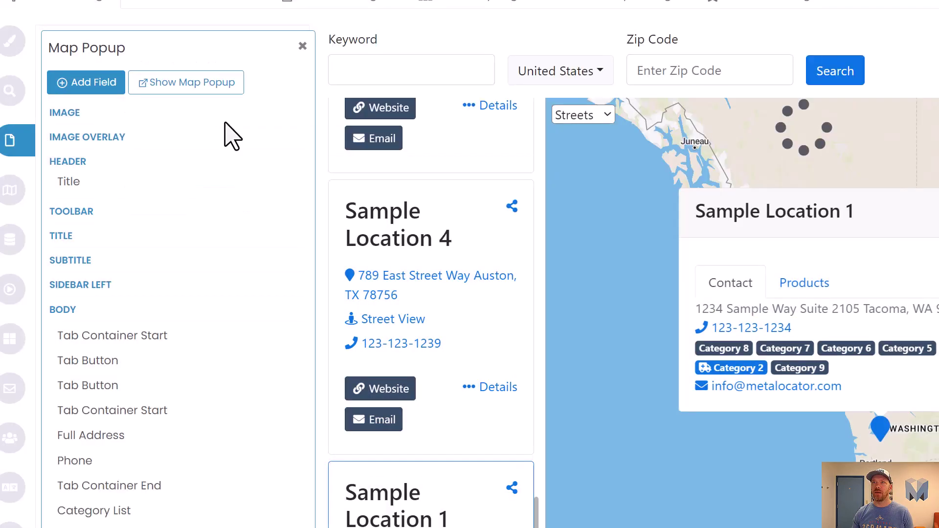
pyautogui.click(91, 84)
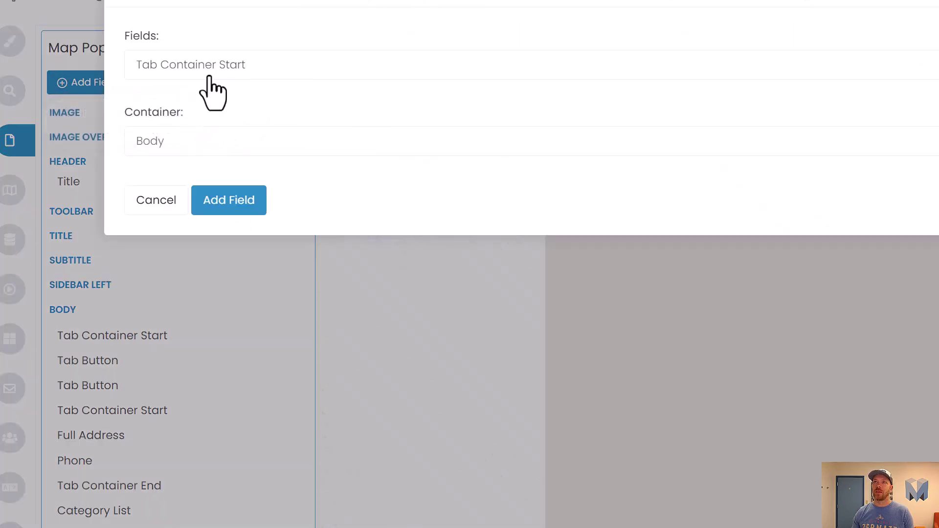
pyautogui.click(207, 73)
pyautogui.click(237, 163)
pyautogui.click(227, 212)
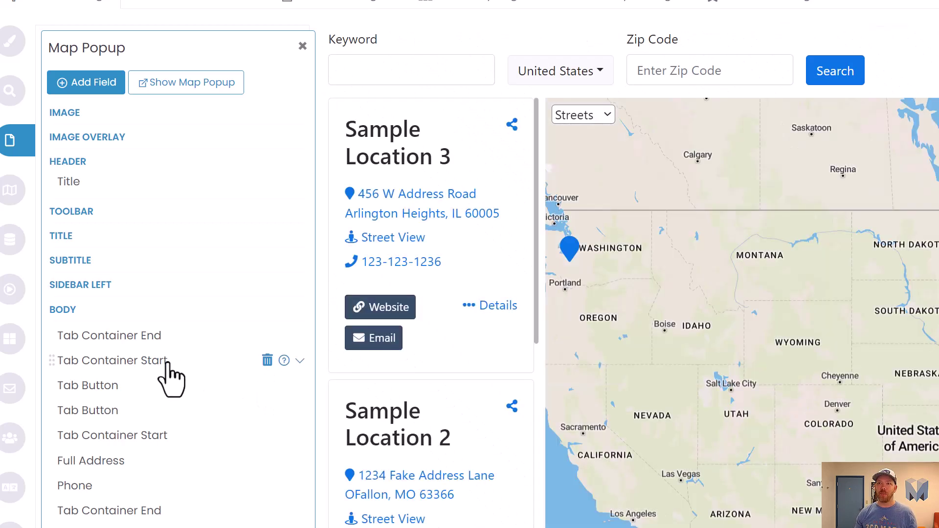
# - Reorder the Body fields so the new Tab Container Start and Tab Container End enclose Category List
pyautogui.scroll(-2, 199, 241)
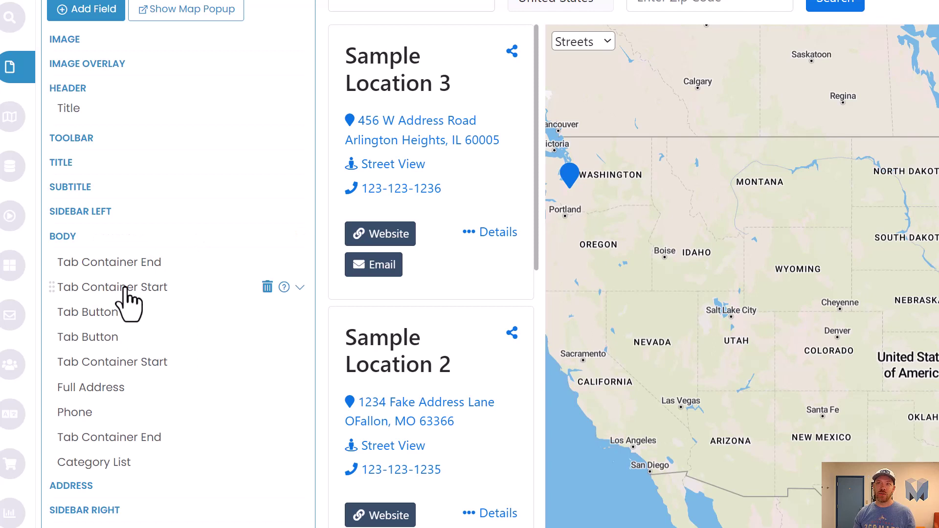
pyautogui.moveTo(125, 288); pyautogui.dragTo(129, 440)
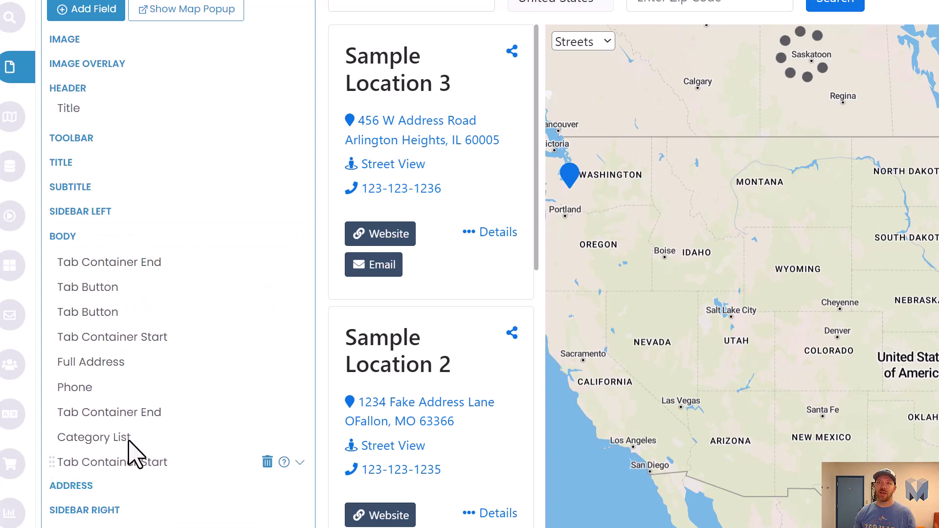
pyautogui.moveTo(163, 264); pyautogui.dragTo(165, 437)
pyautogui.click(150, 462)
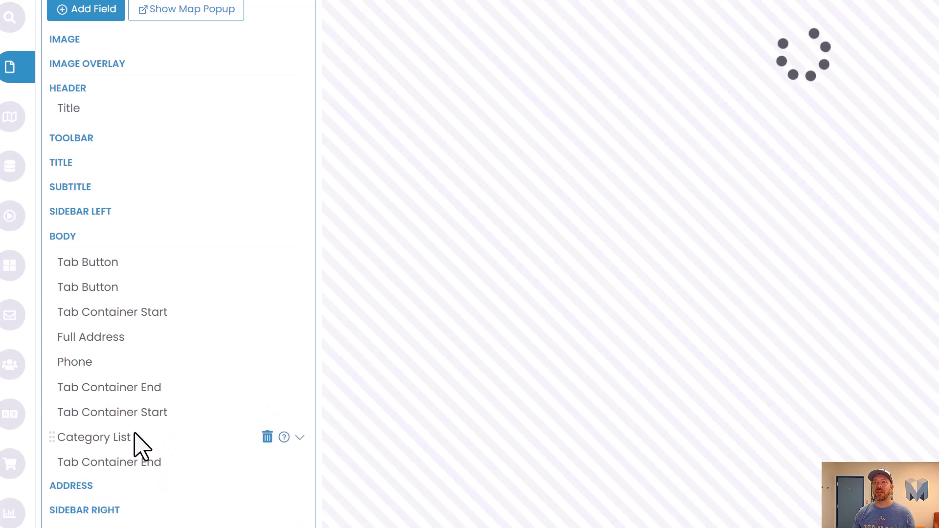
# - Set the Tab Button ID of the Tab Container Start above Category List to Button2
pyautogui.click(147, 415)
pyautogui.scroll(-1, 127, 433)
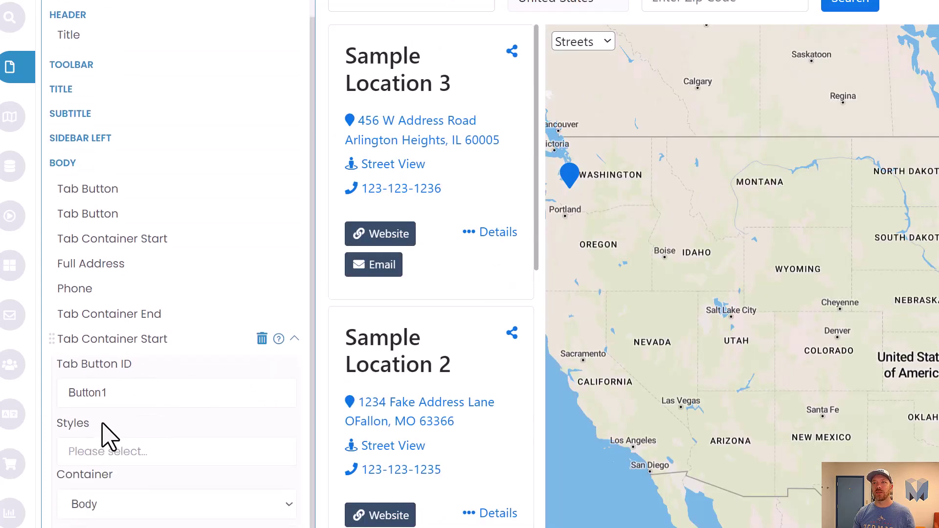
pyautogui.click(102, 395)
pyautogui.press('BackSpace')
pyautogui.write('2')
pyautogui.click(138, 342)
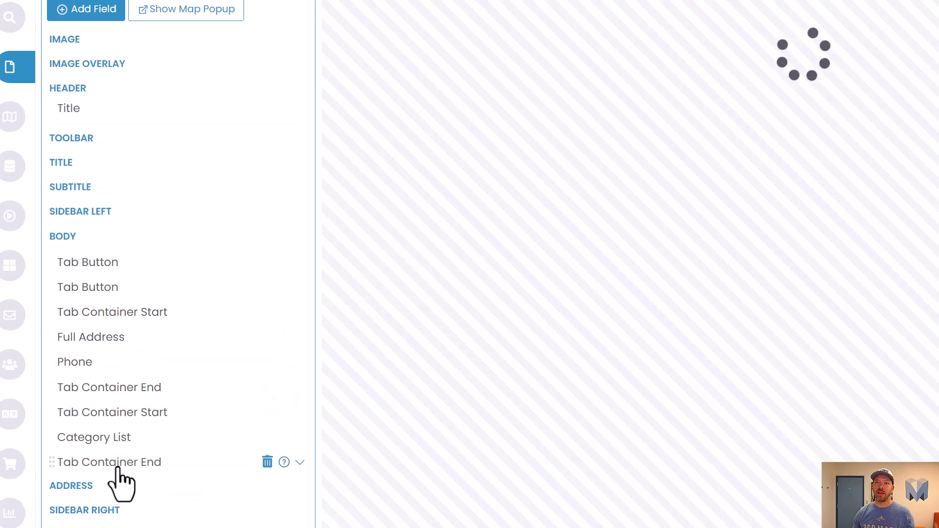
# - Set the Tab Button ID of the Tab Container End below Category List to Button2
pyautogui.click(115, 469)
pyautogui.scroll(-2, 111, 479)
pyautogui.click(100, 367)
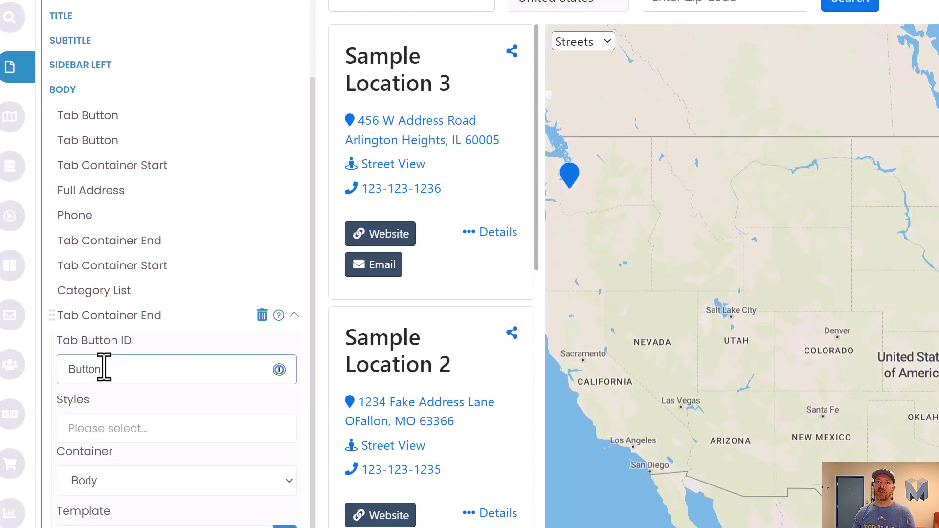
pyautogui.press('BackSpace')
pyautogui.write('2')
pyautogui.click(129, 333)
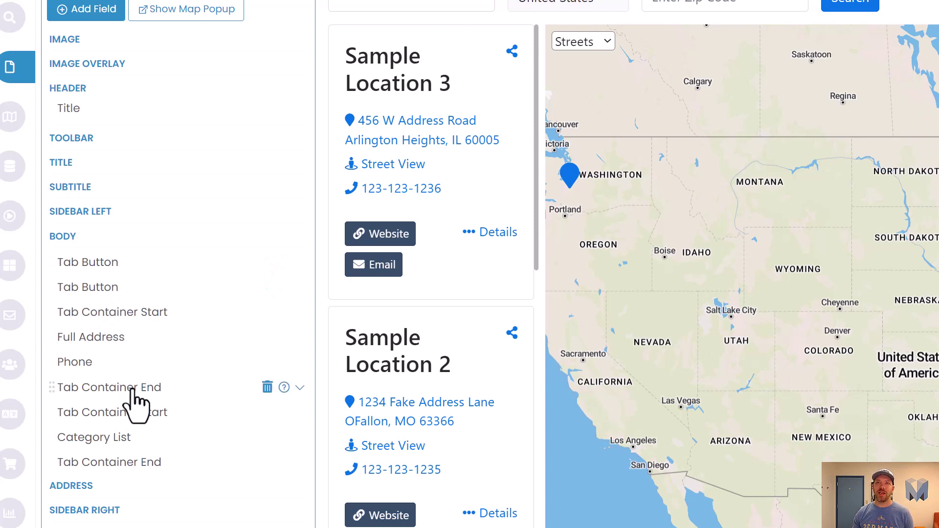
# - Check the Tab Button IDs of both Tab Container Start fields in the Body container
pyautogui.click(101, 335)
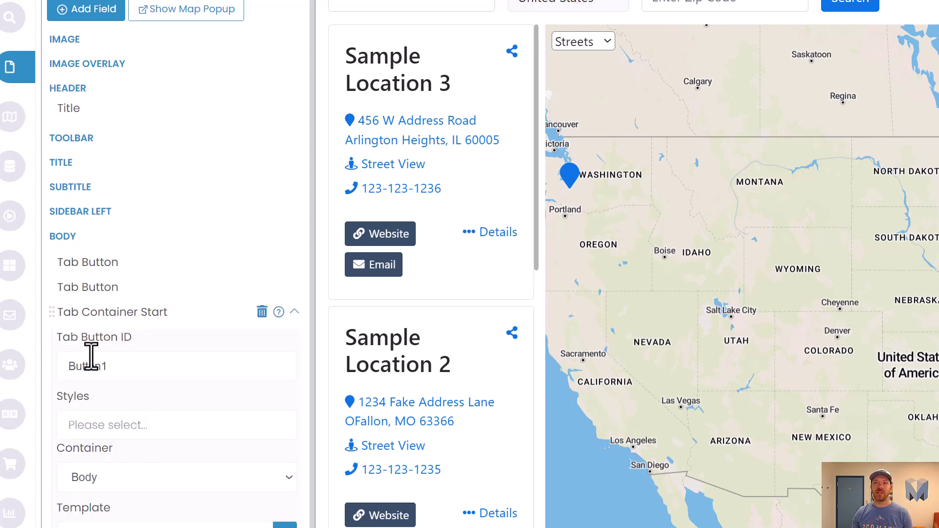
pyautogui.click(116, 313)
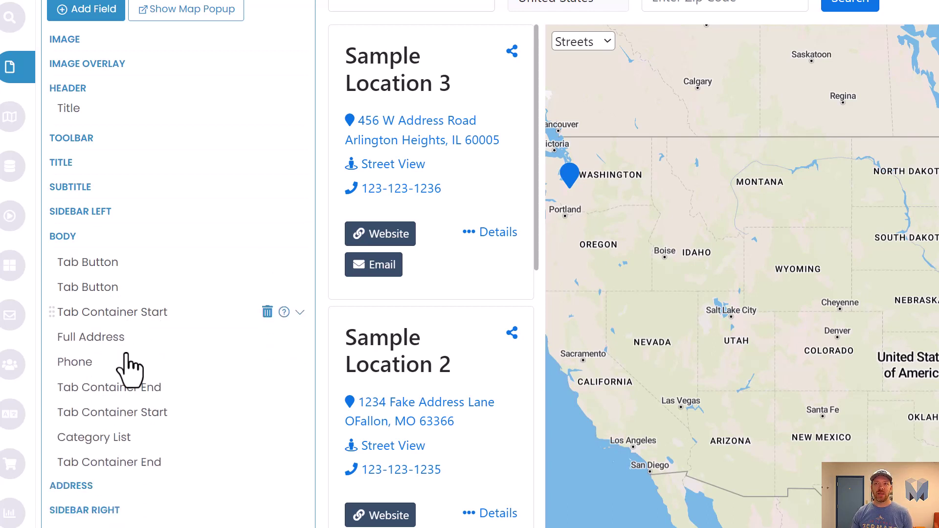
pyautogui.click(131, 420)
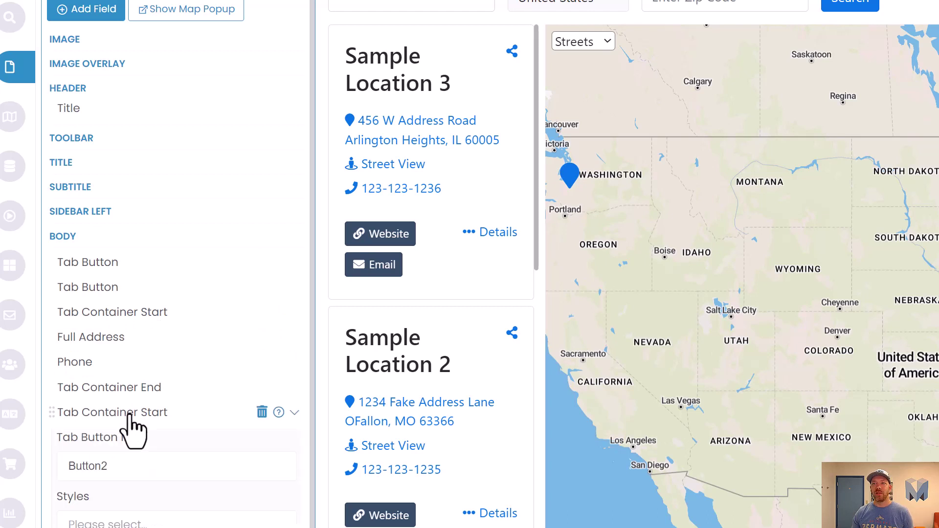
pyautogui.click(129, 414)
# - Open Sample Location 3's map popup and test the content of its Products and Contact tabs
pyautogui.scroll(-1, 122, 420)
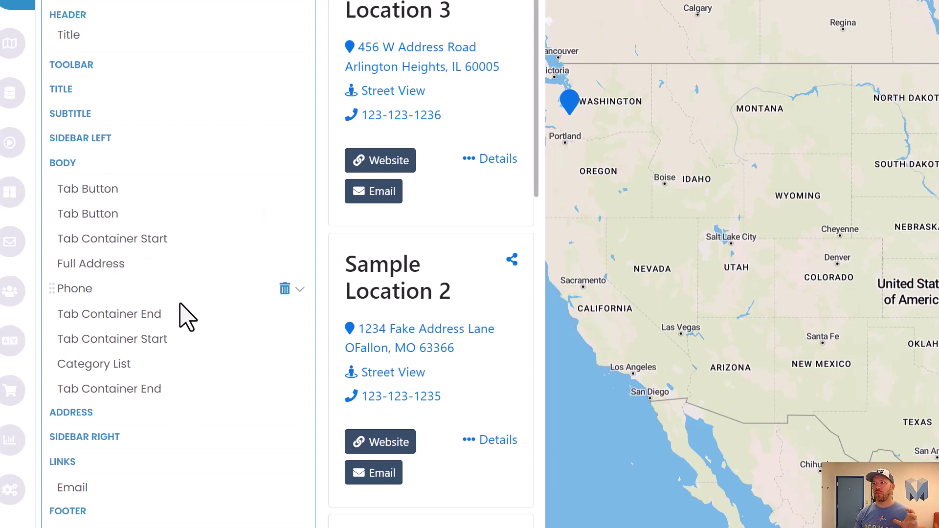
pyautogui.click(458, 219)
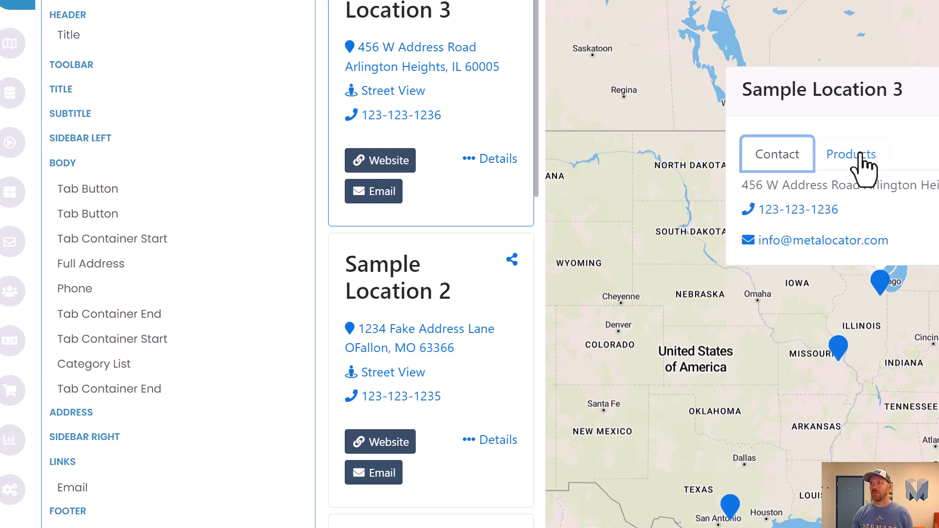
pyautogui.click(861, 155)
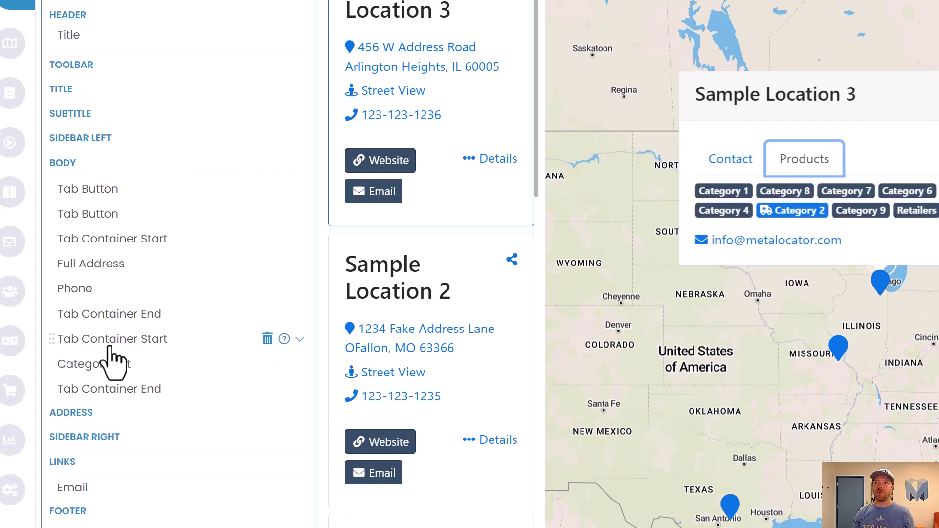
pyautogui.click(731, 161)
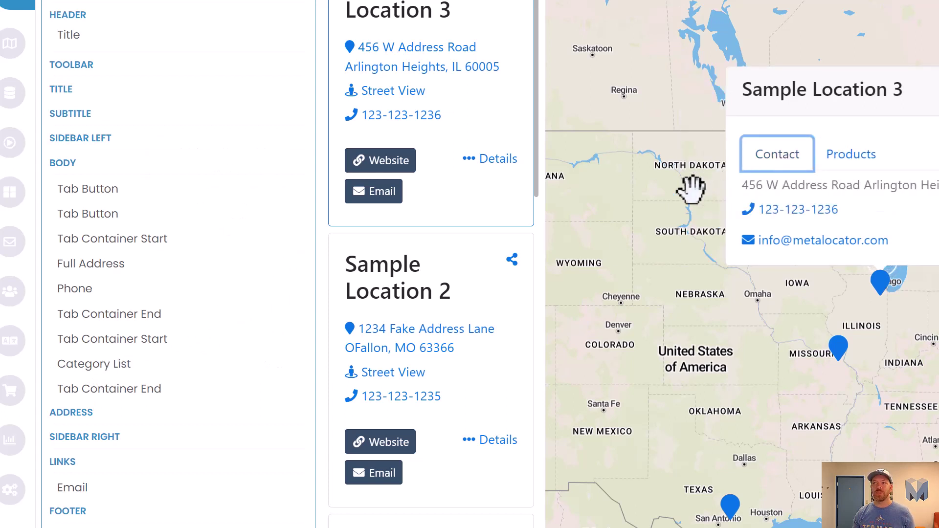
# - Move both Tab Button fields from the Body container to the Header container, below Title
pyautogui.scroll(2, 230, 337)
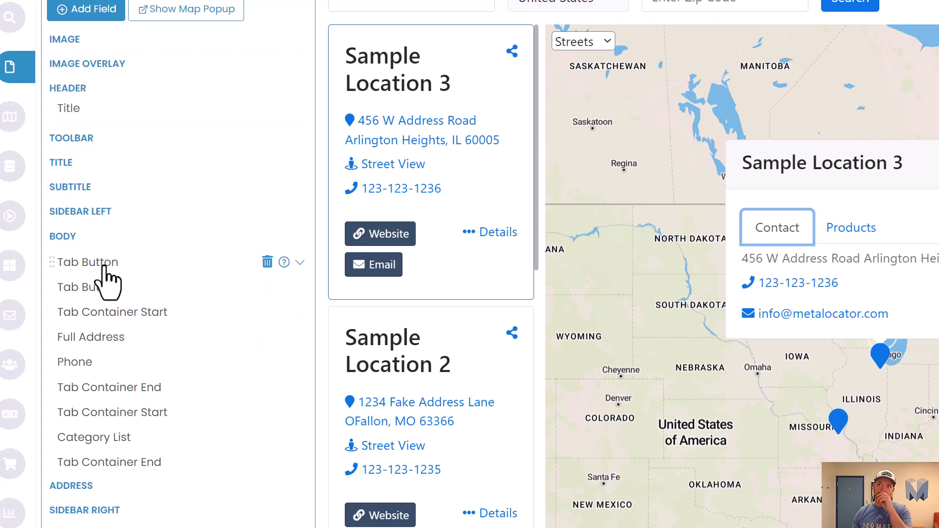
pyautogui.moveTo(99, 264); pyautogui.dragTo(131, 128)
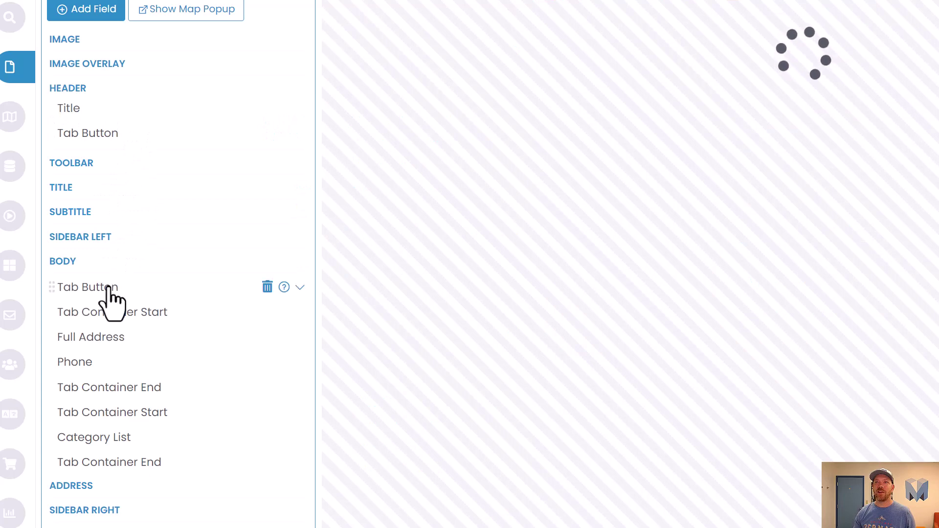
pyautogui.moveTo(107, 287); pyautogui.dragTo(142, 178)
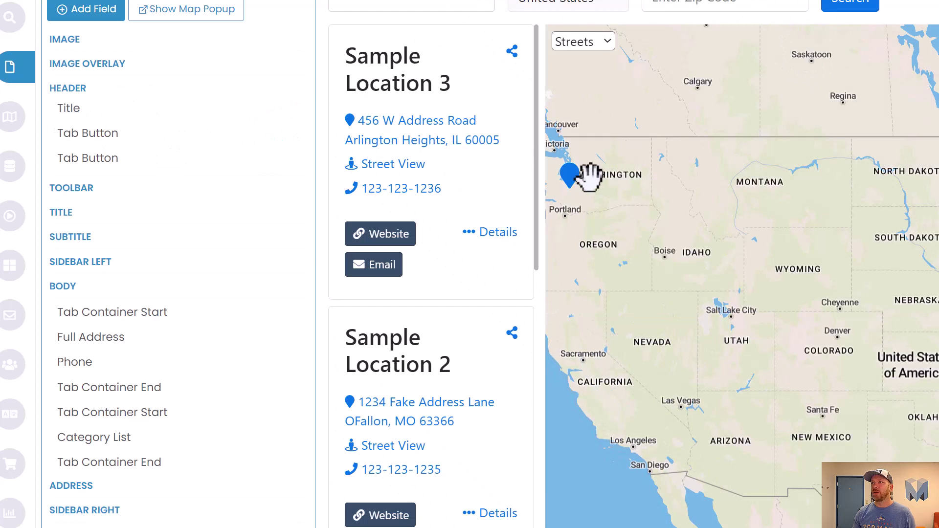
# - Reopen Sample Location 3's map popup and test switching between the Contact and Products tabs in its header
pyautogui.click(467, 184)
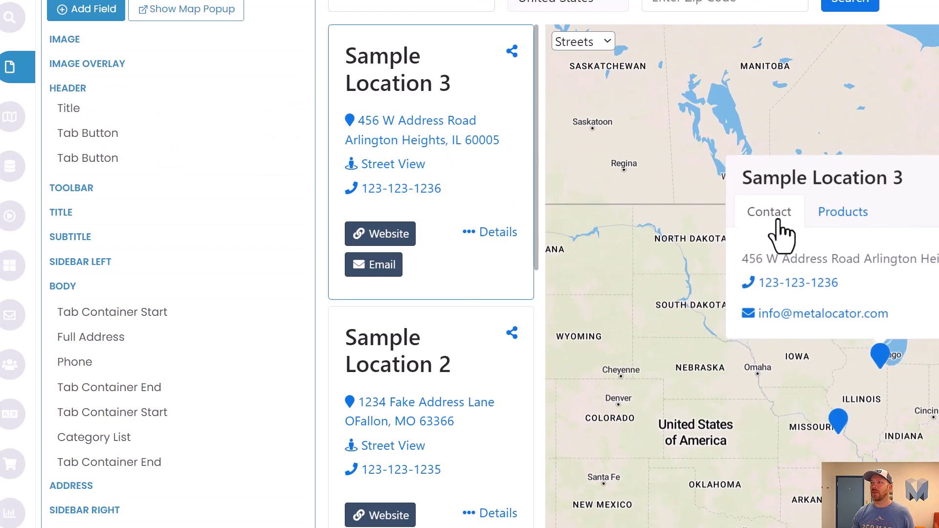
pyautogui.click(842, 215)
pyautogui.click(708, 218)
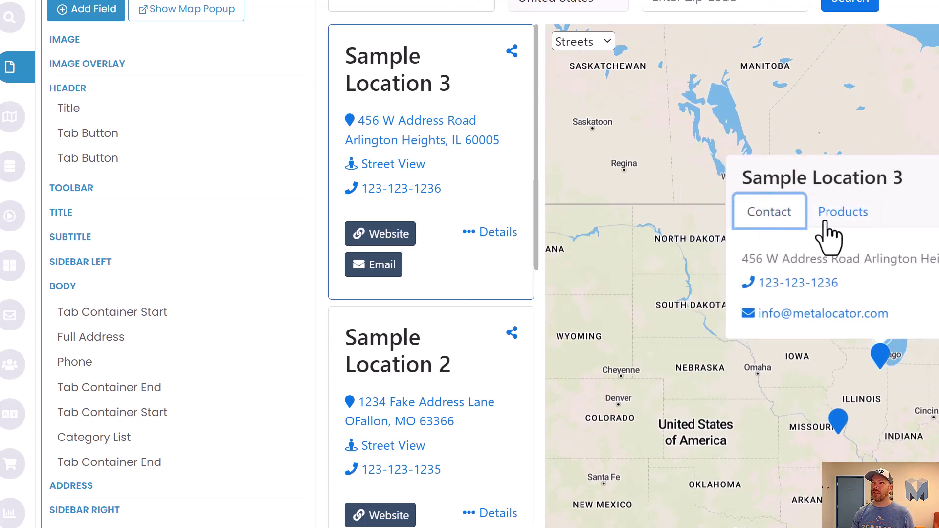
pyautogui.click(826, 223)
pyautogui.click(736, 224)
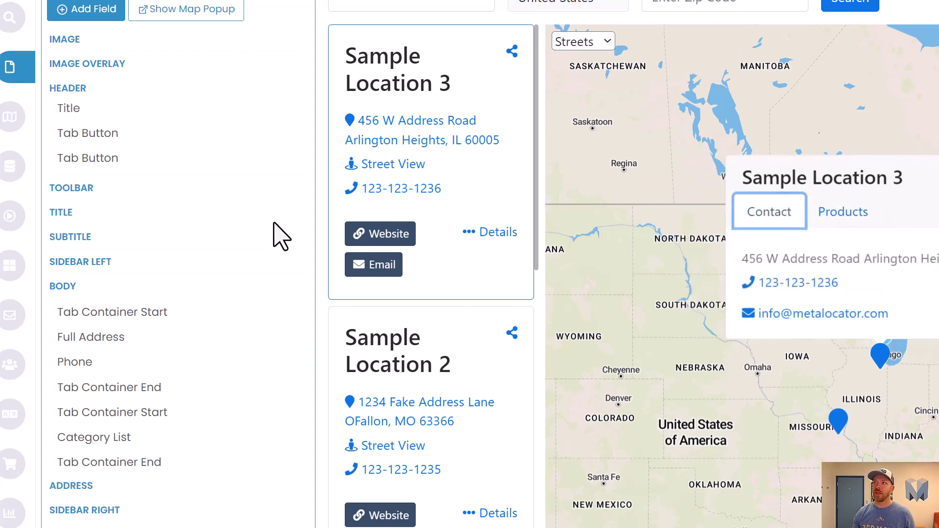
pyautogui.click(849, 248)
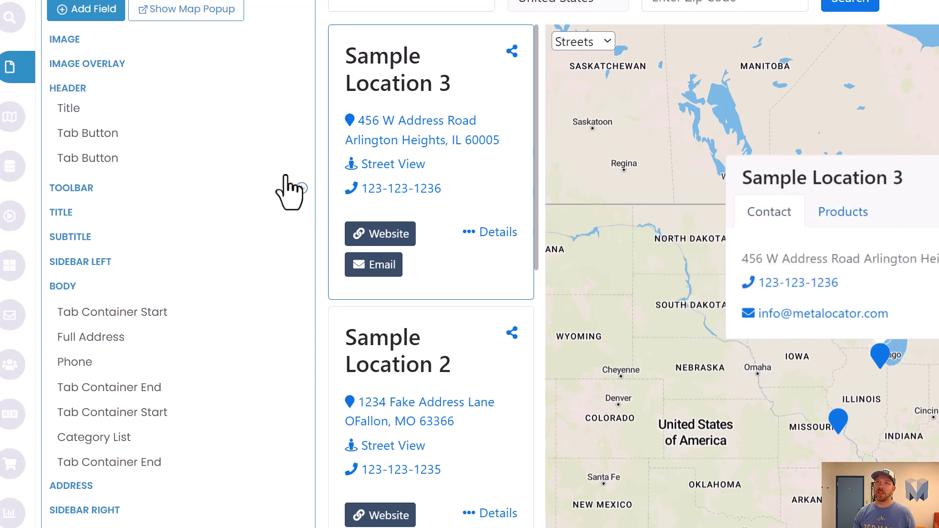